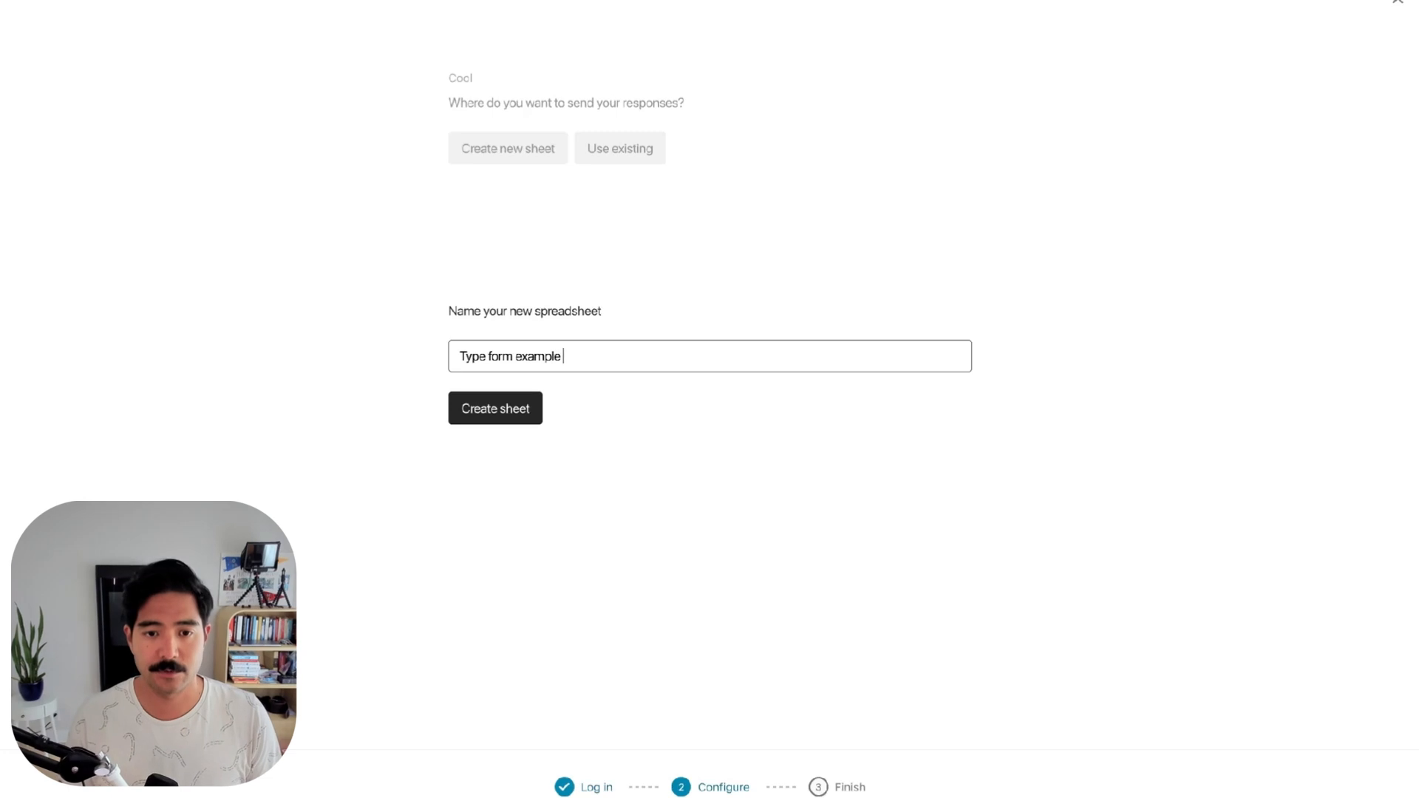
Create the response spreadsheet 'Type form example with constant closer' and activate the Google Sheets integration
text(ser 3)
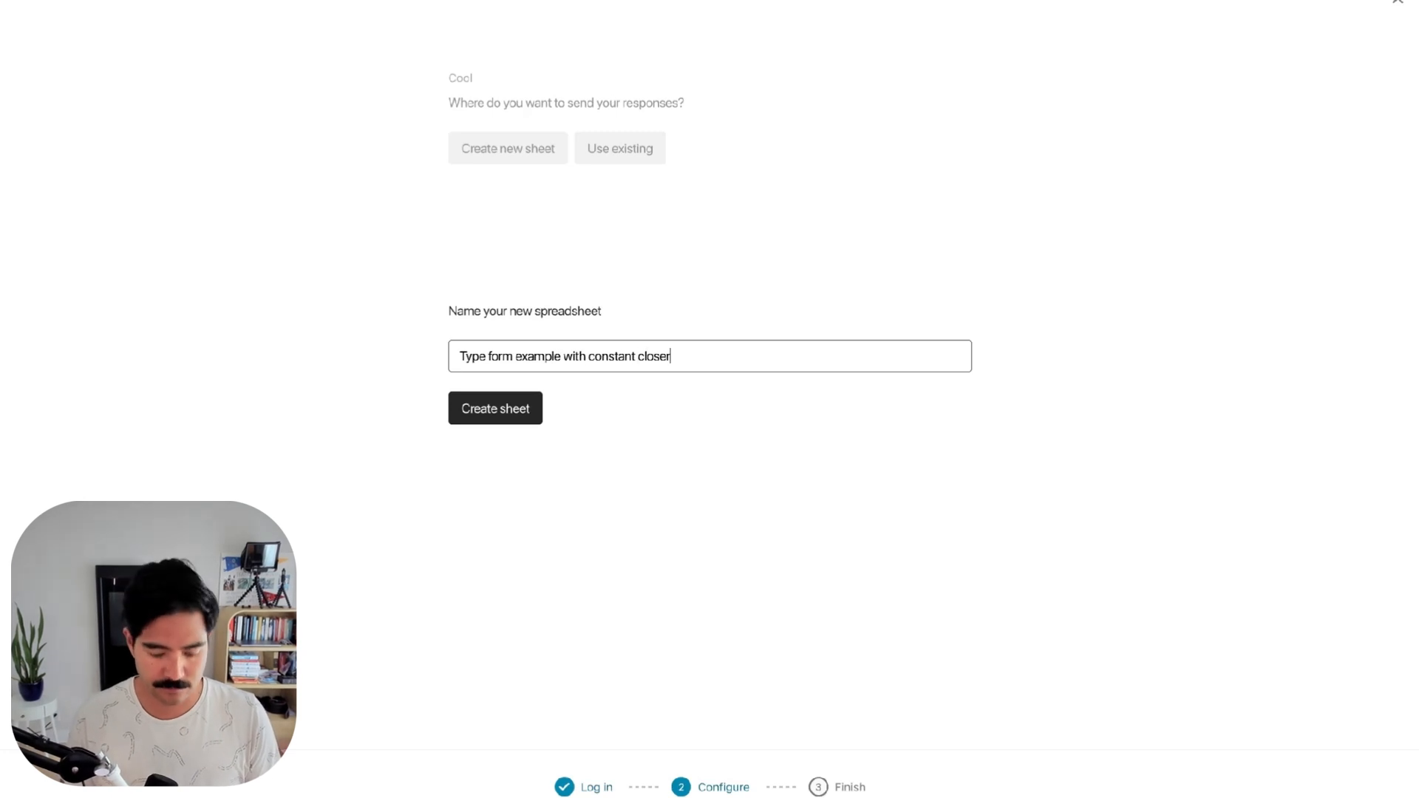
click(476, 406)
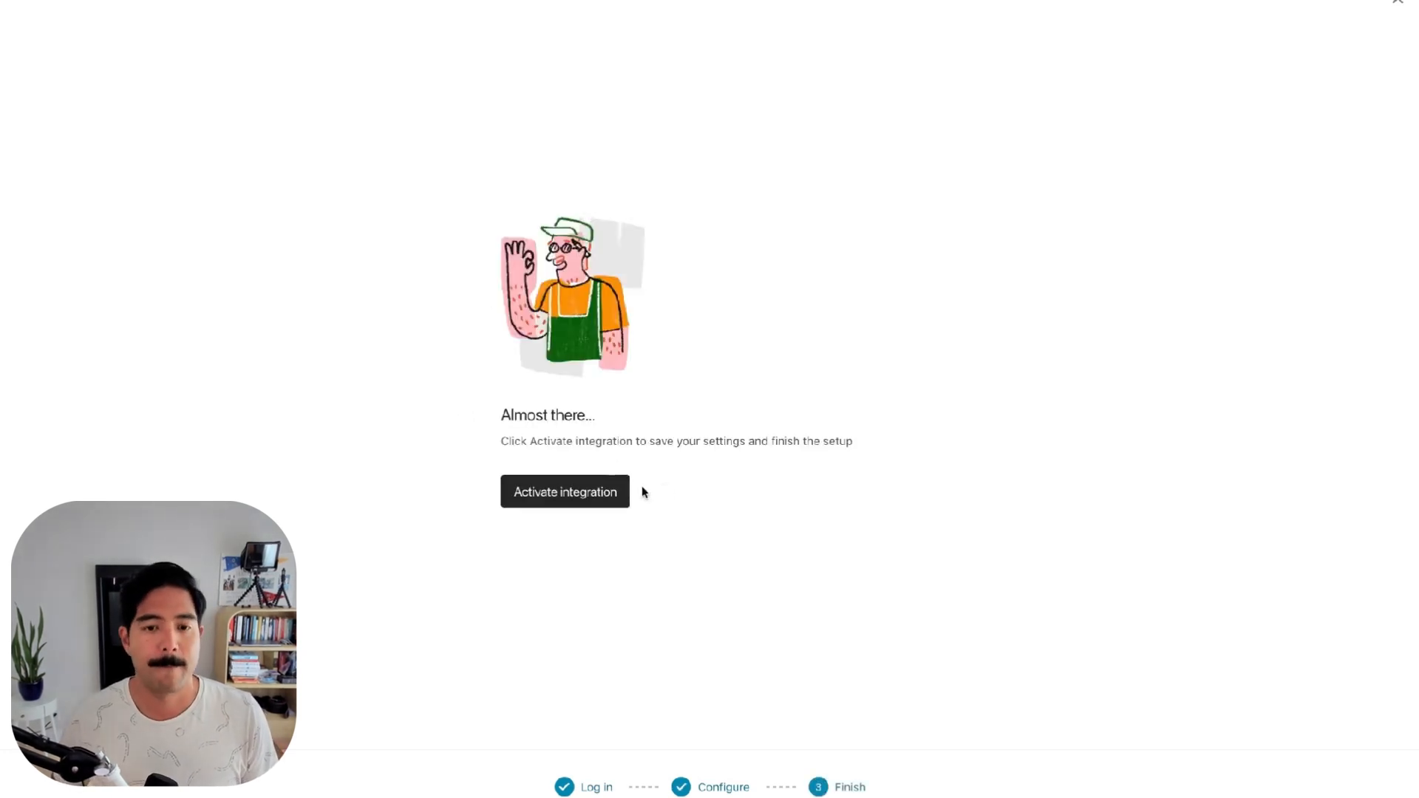
click(621, 493)
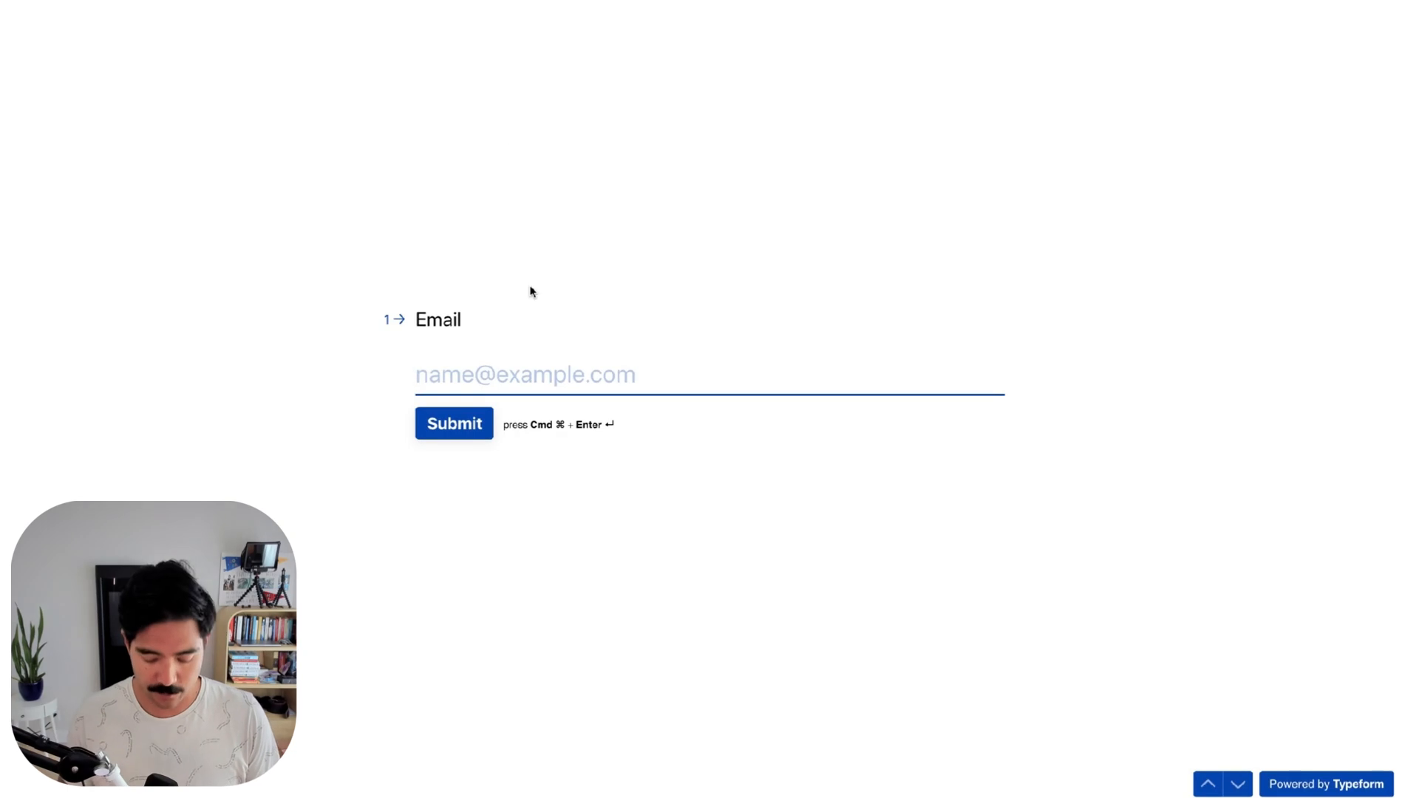
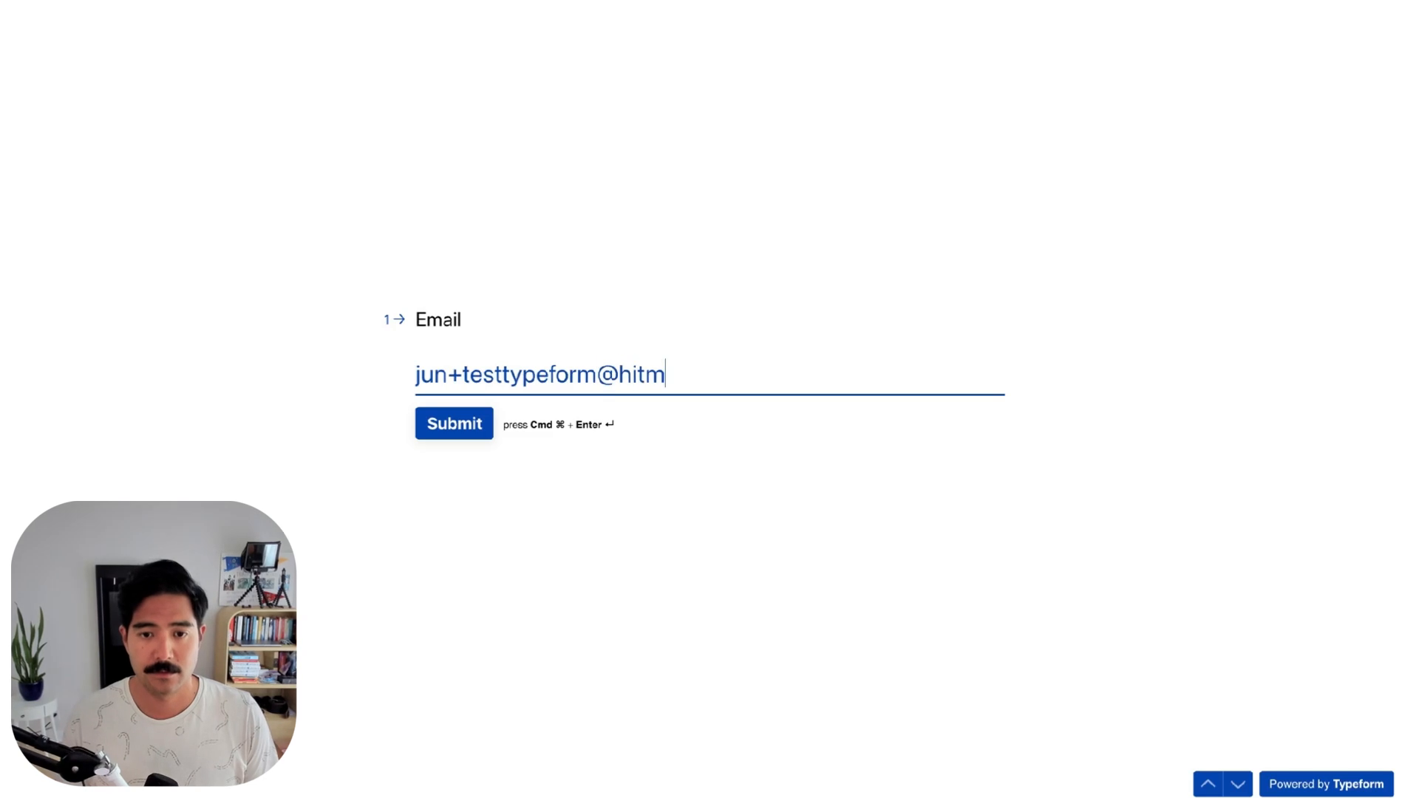
Submit a test response with a test email address through the live Typeform
key(super+Return)
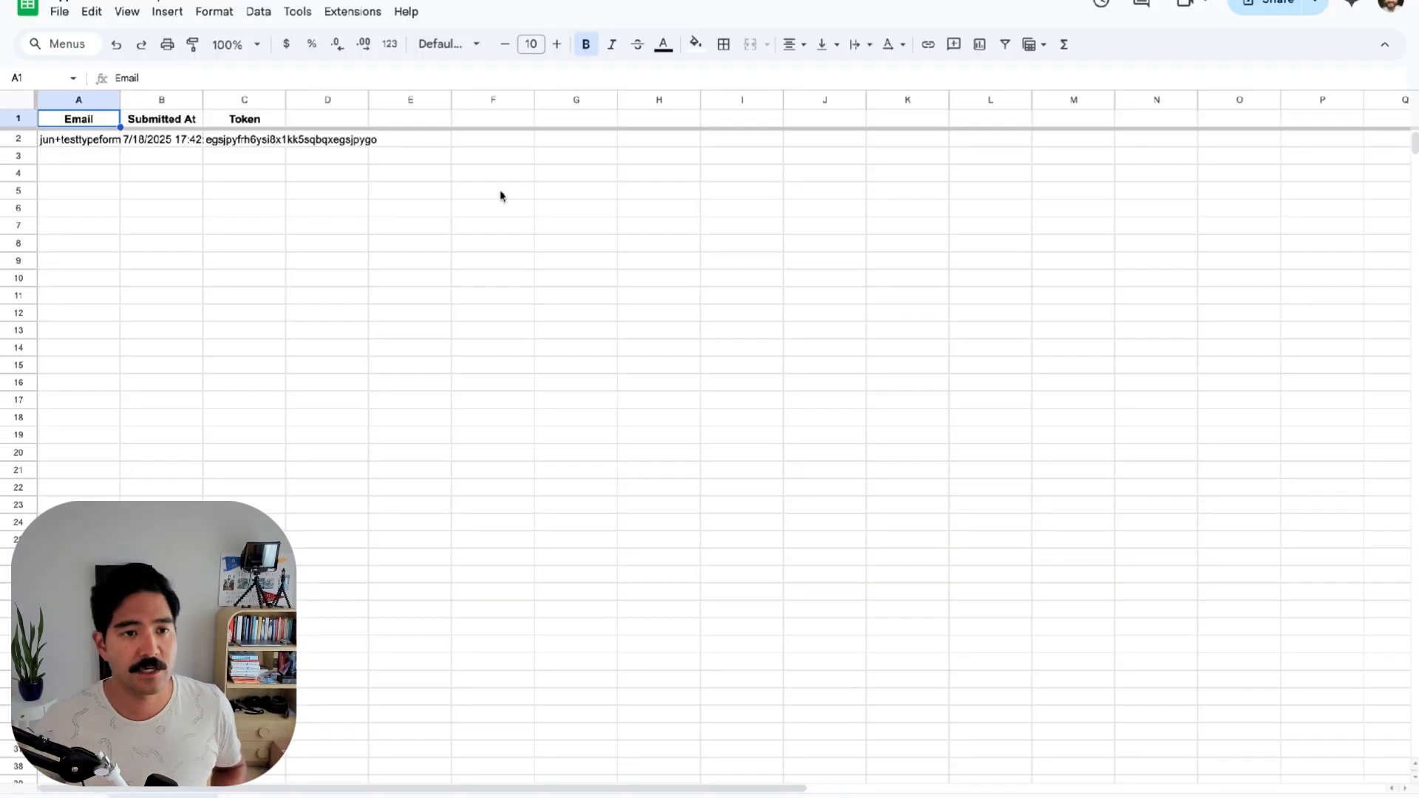
Check the submitted test email in cell A2 of the response sheet
click(105, 143)
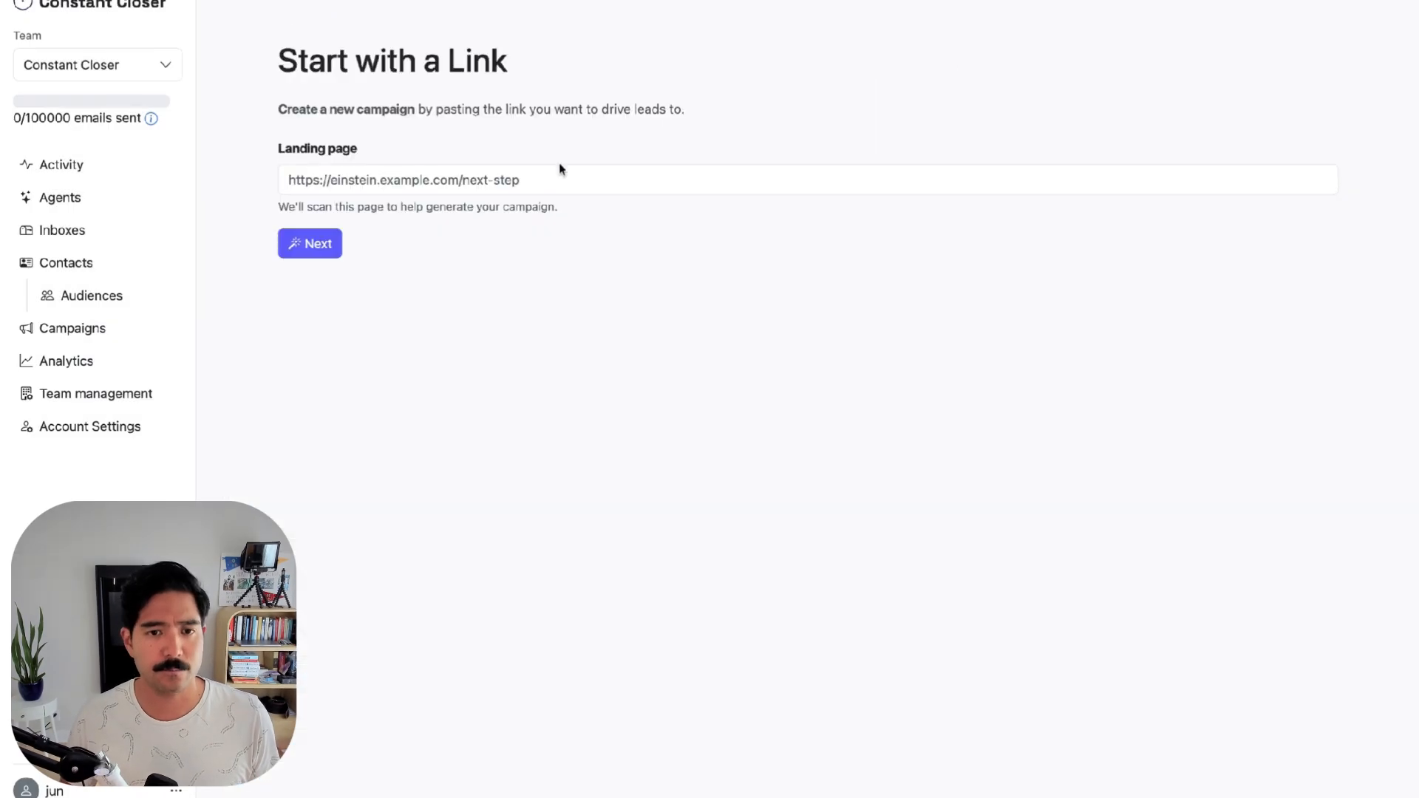
click(539, 178)
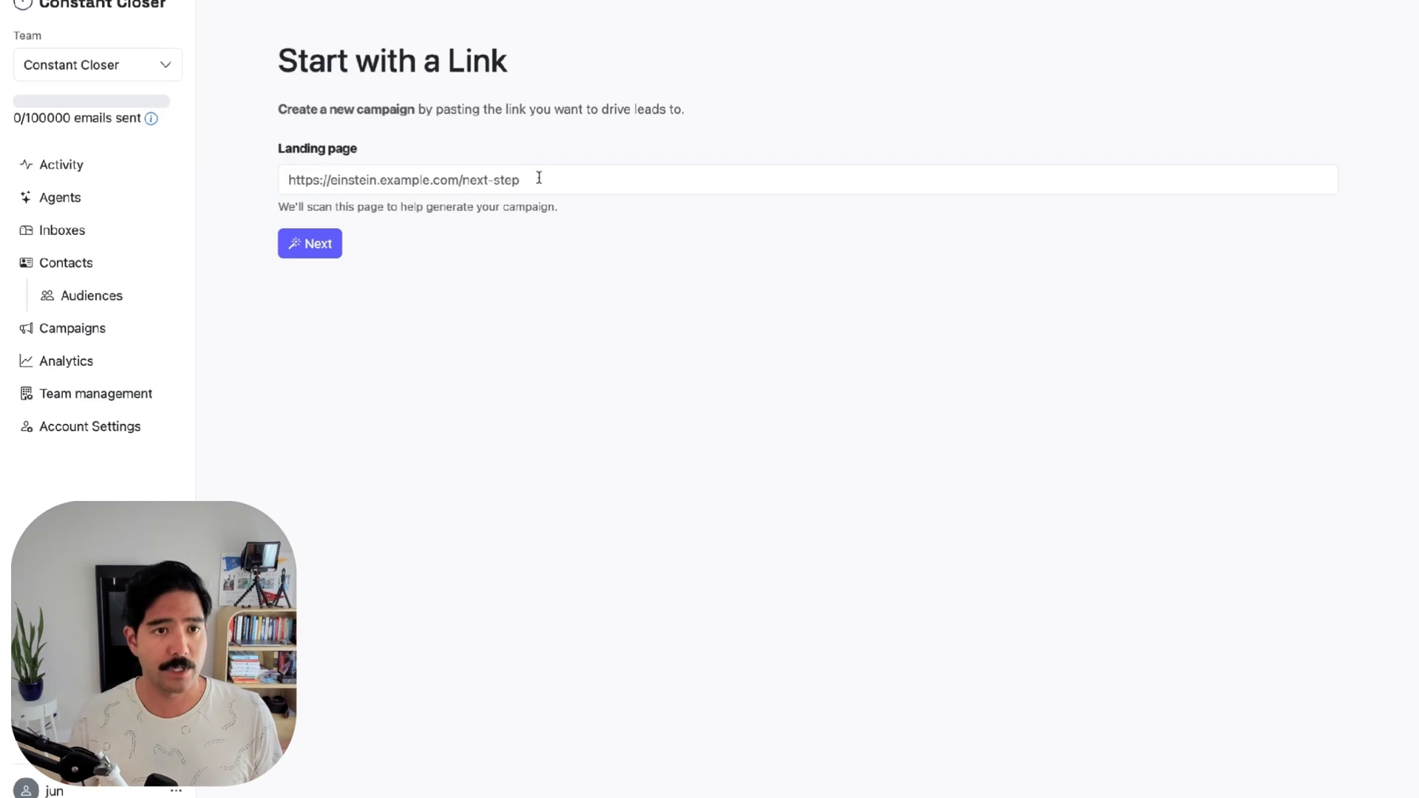
click(539, 180)
text(https://www.constantcloser.com/)
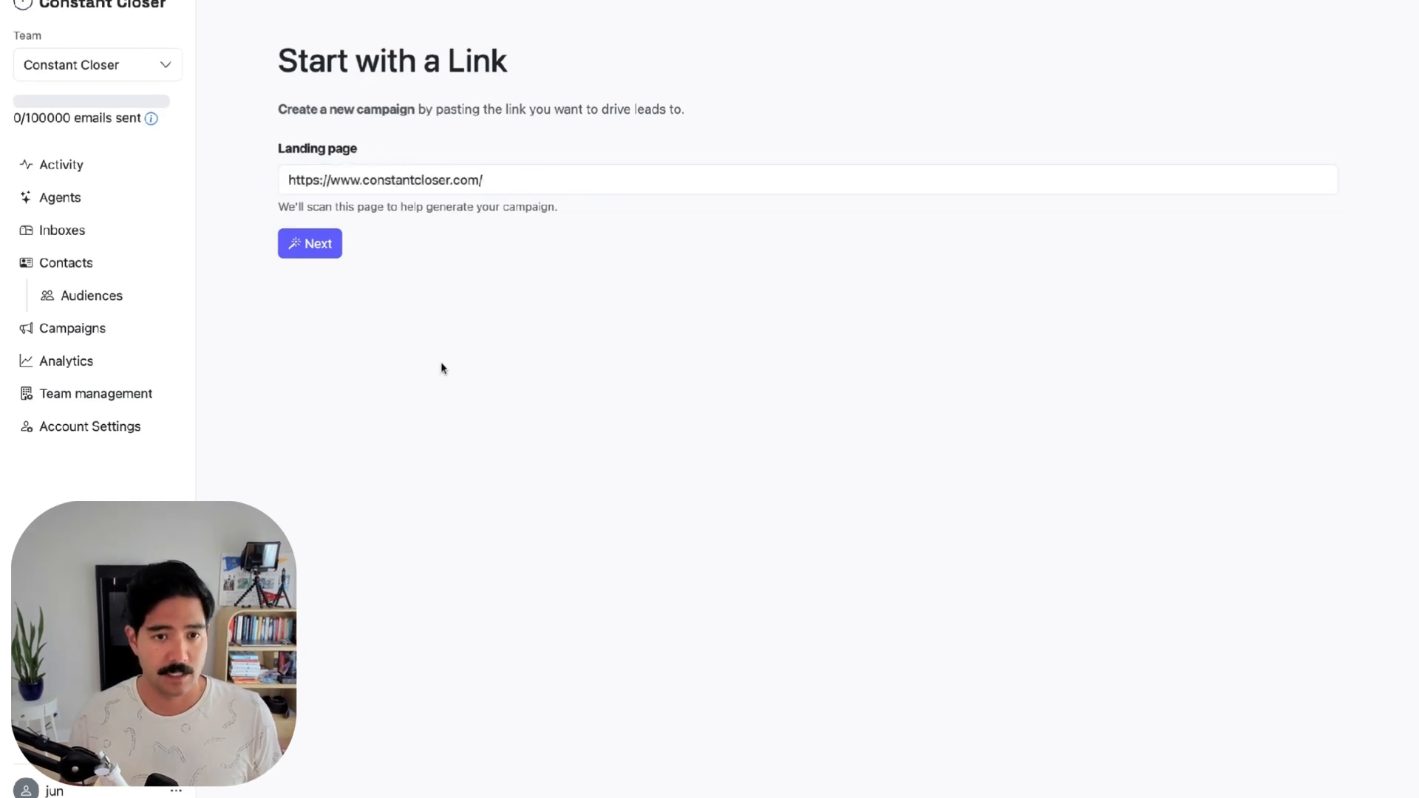
click(314, 248)
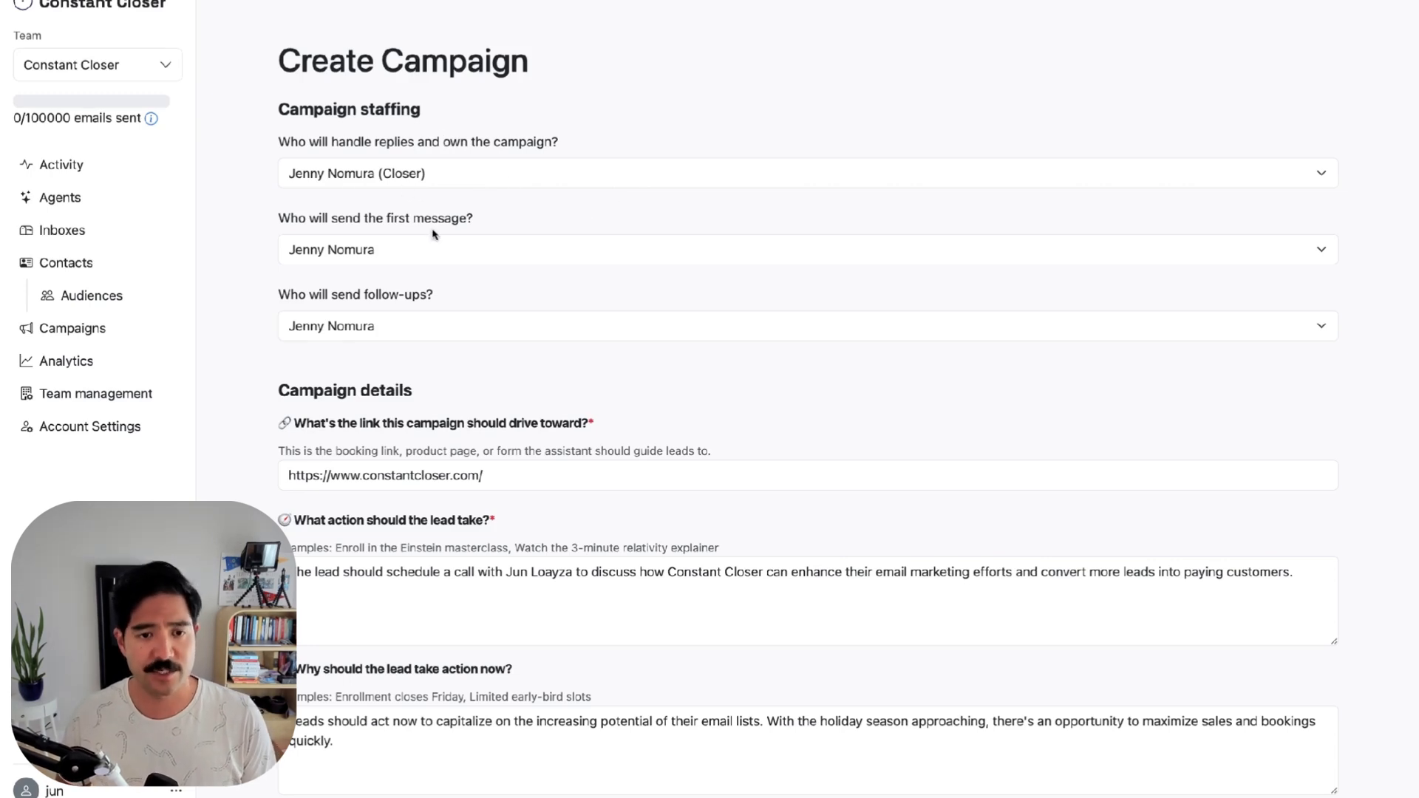
Review the prefilled destination link and lead action, then generate the campaign
scroll(433, 234, down, 1)
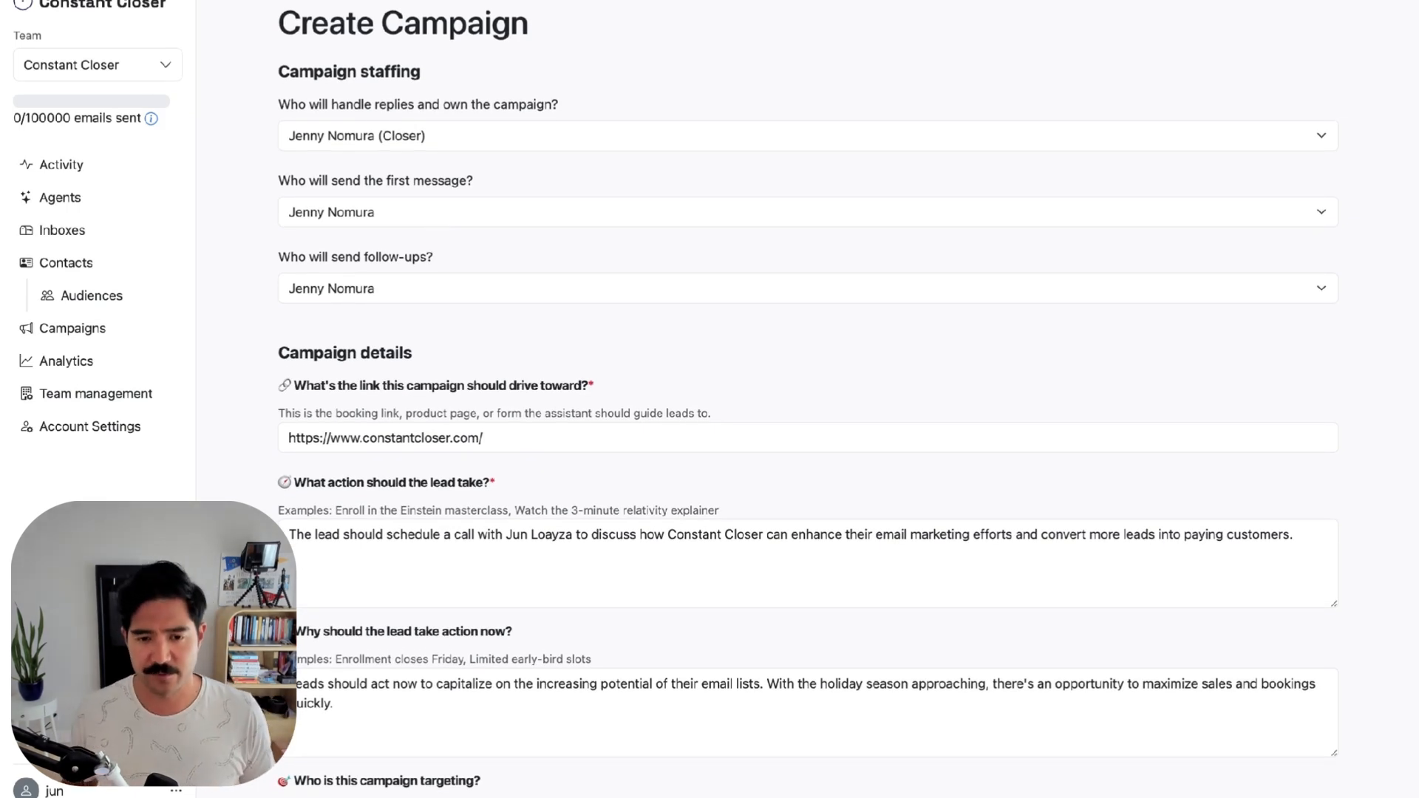
scroll(481, 281, down, 4)
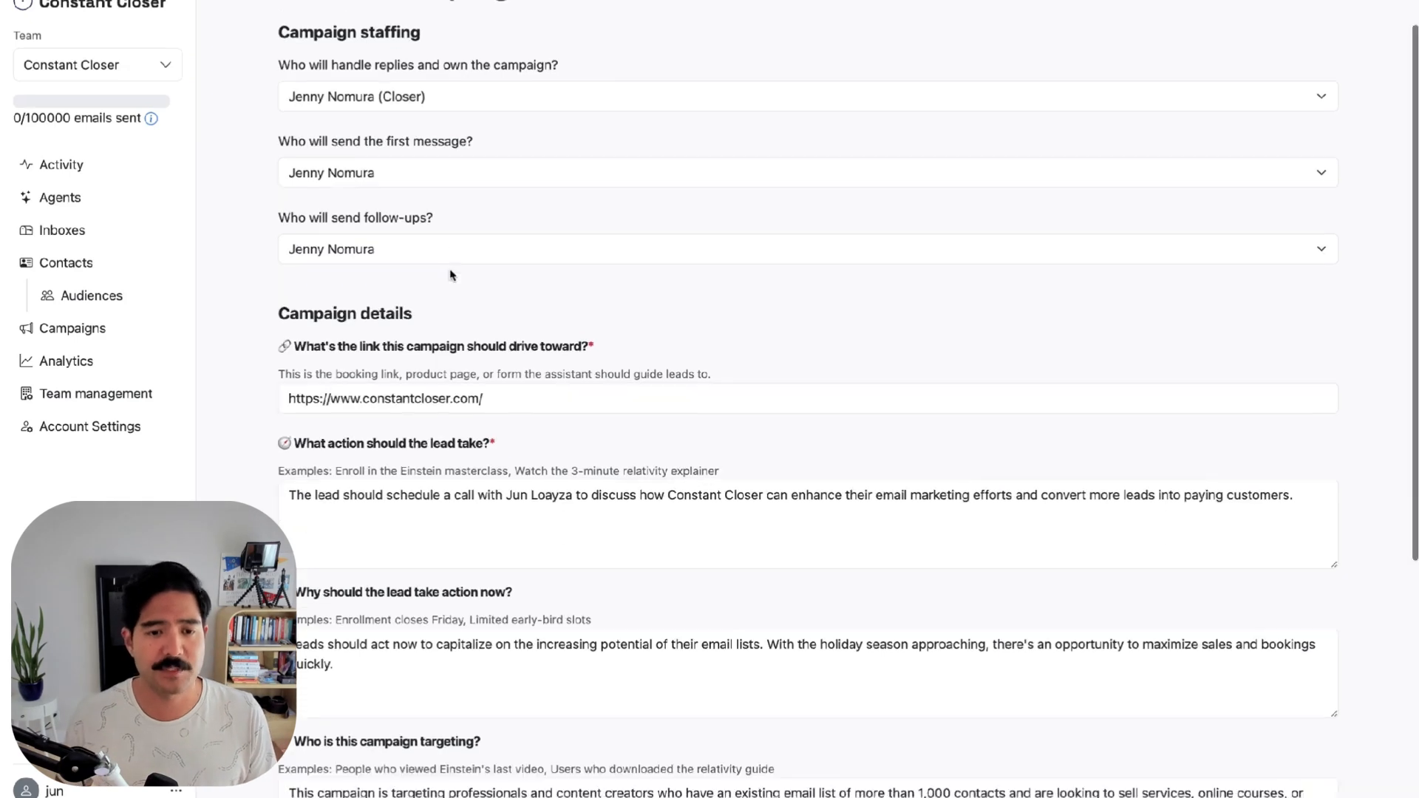
click(491, 273)
click(513, 399)
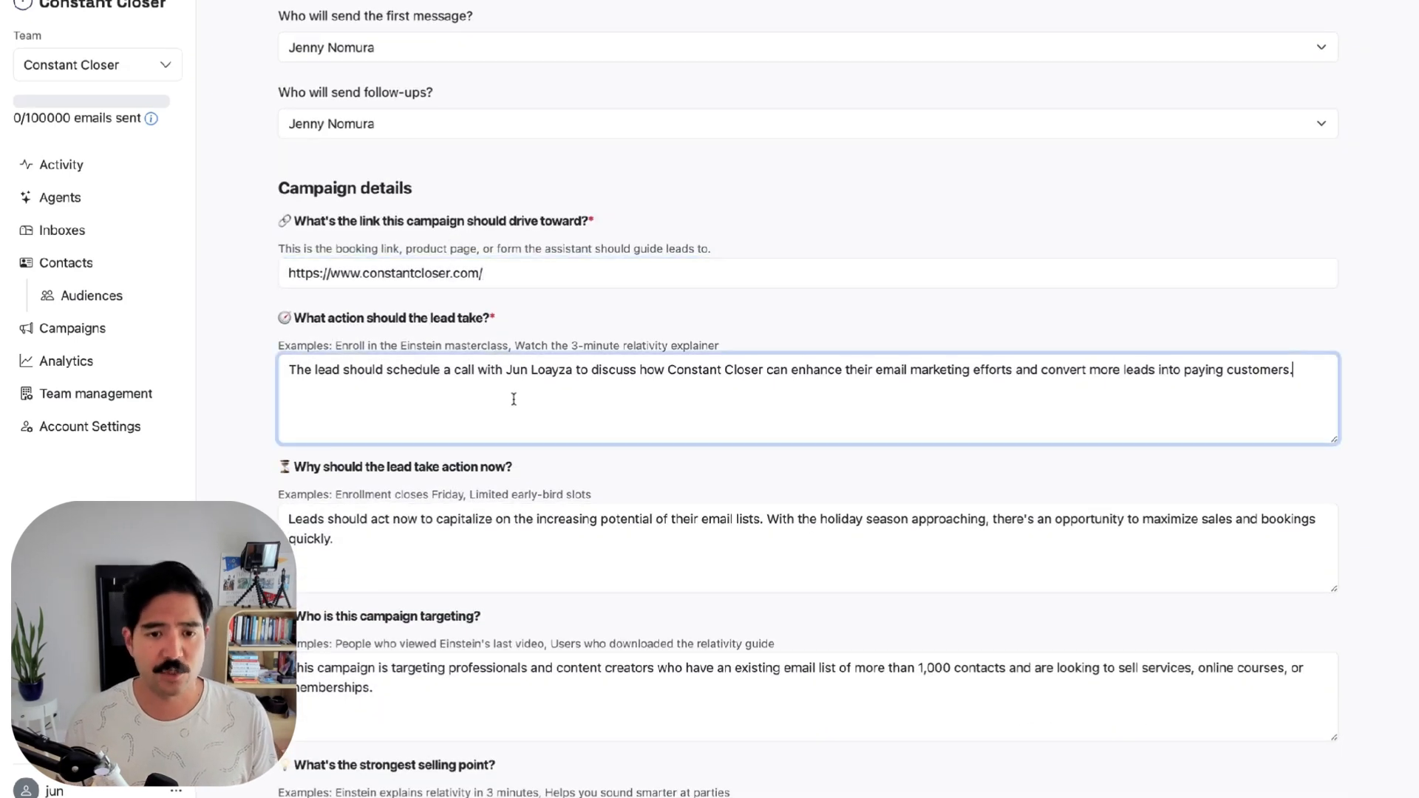
scroll(544, 378, down, 5)
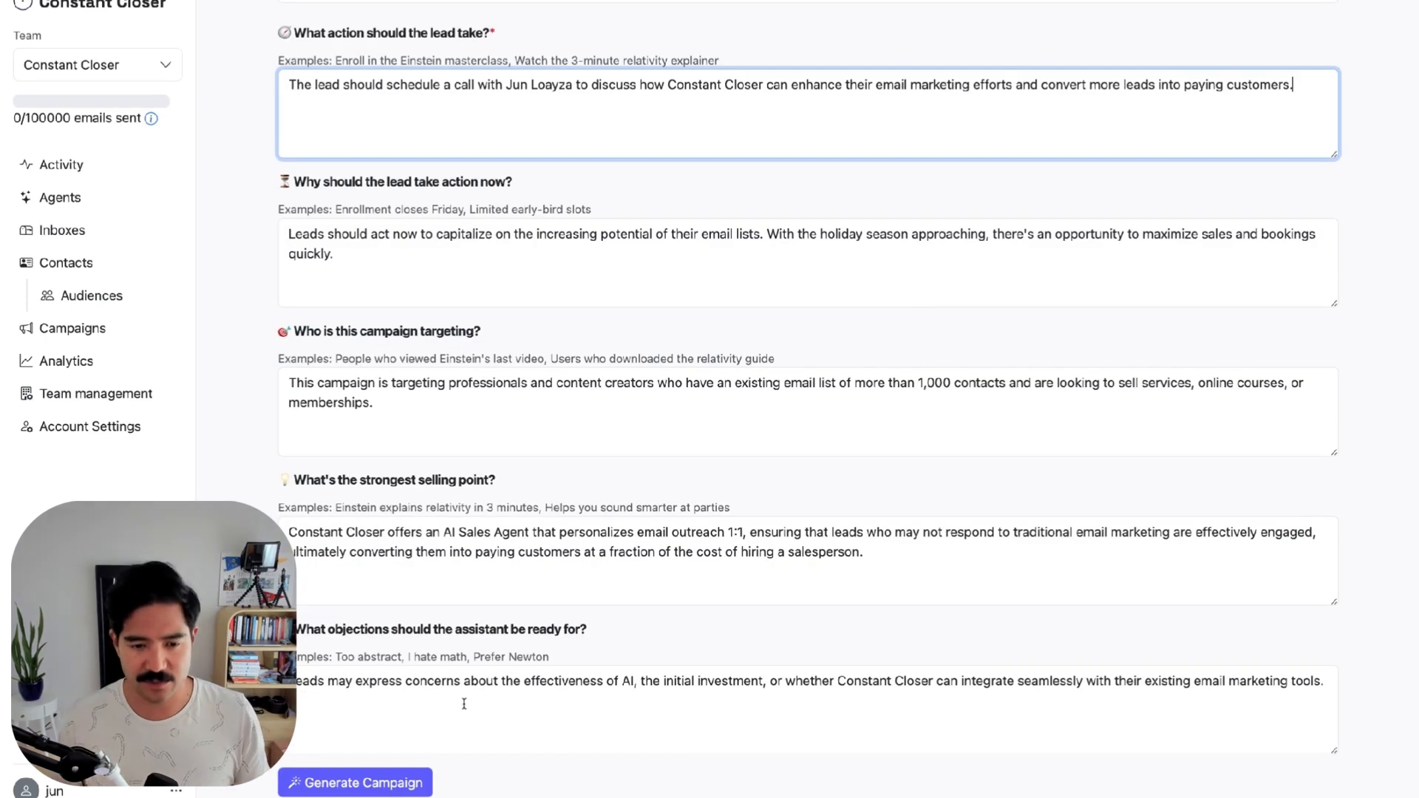
click(378, 785)
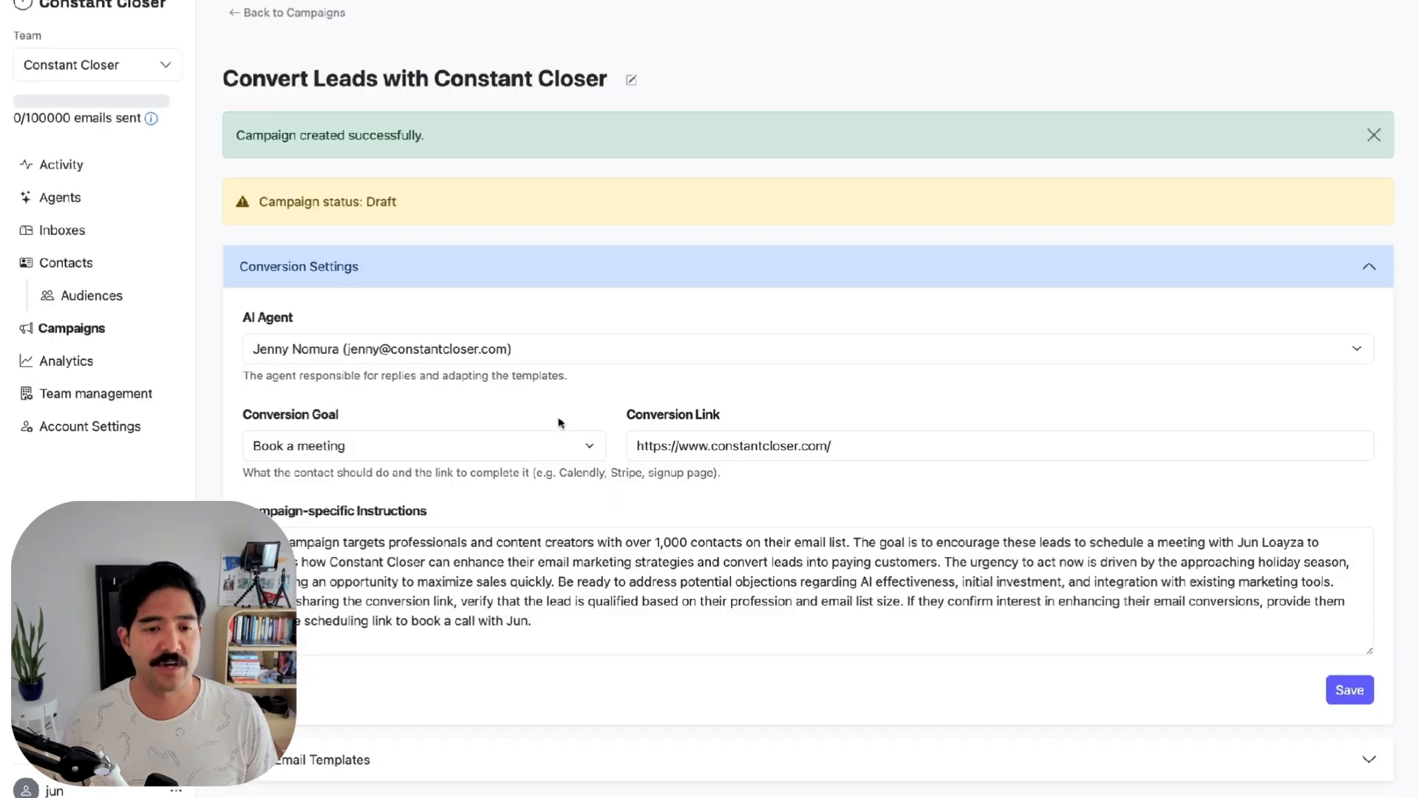
Review the Book a meeting conversion goal in Conversion Settings
scroll(560, 423, down, 1)
scroll(475, 373, down, 1)
click(426, 347)
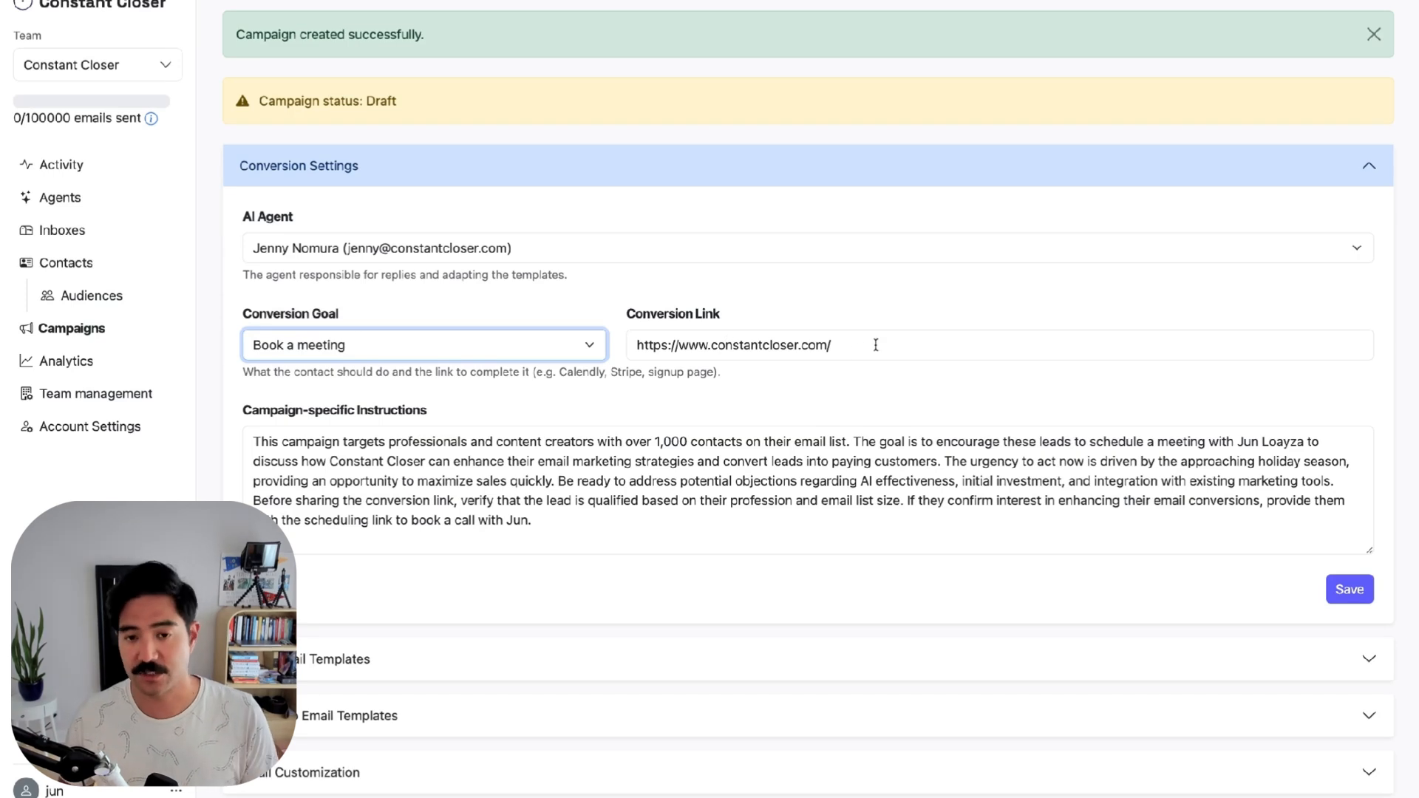
scroll(875, 345, down, 2)
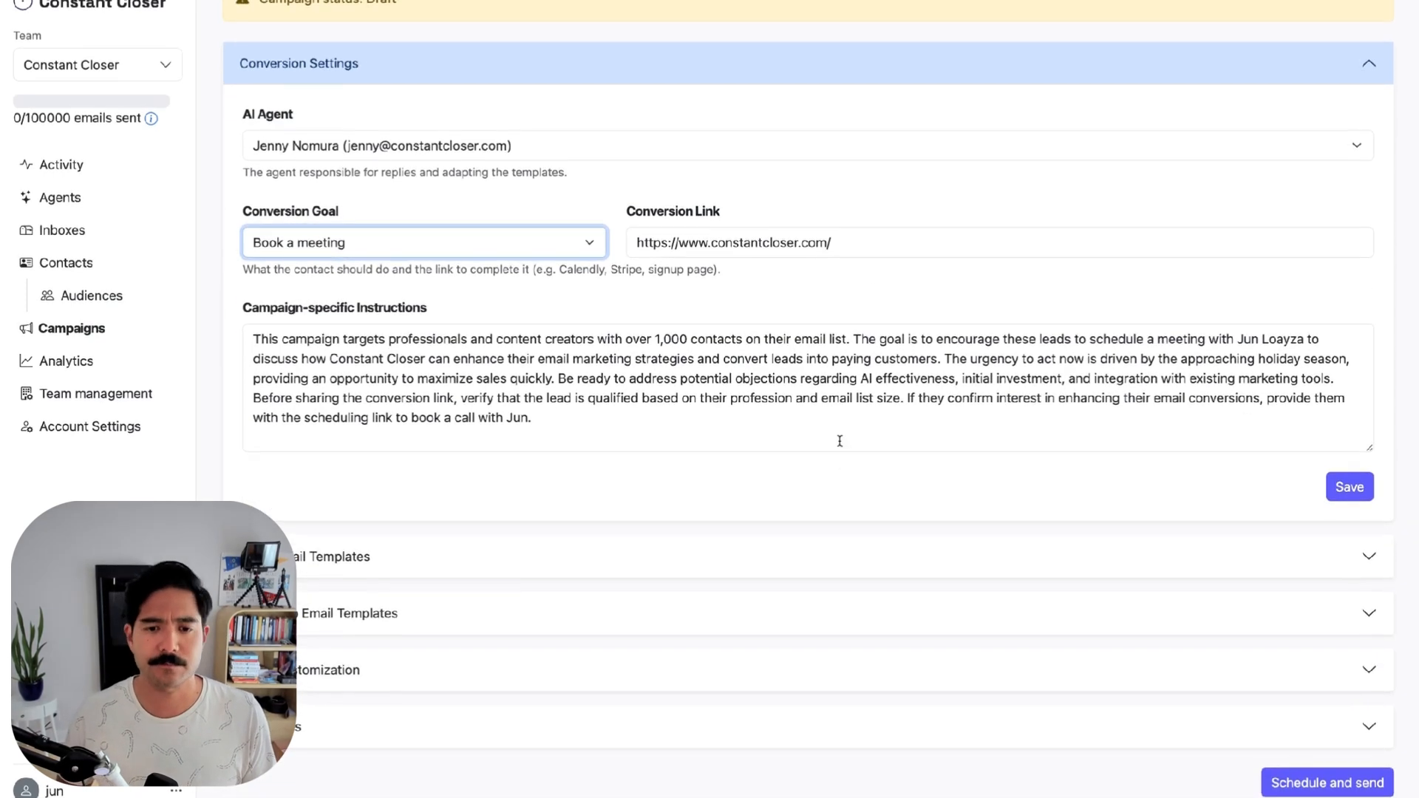
Read initial email templates A and B, then expand the follow-up templates
click(525, 567)
scroll(551, 539, down, 3)
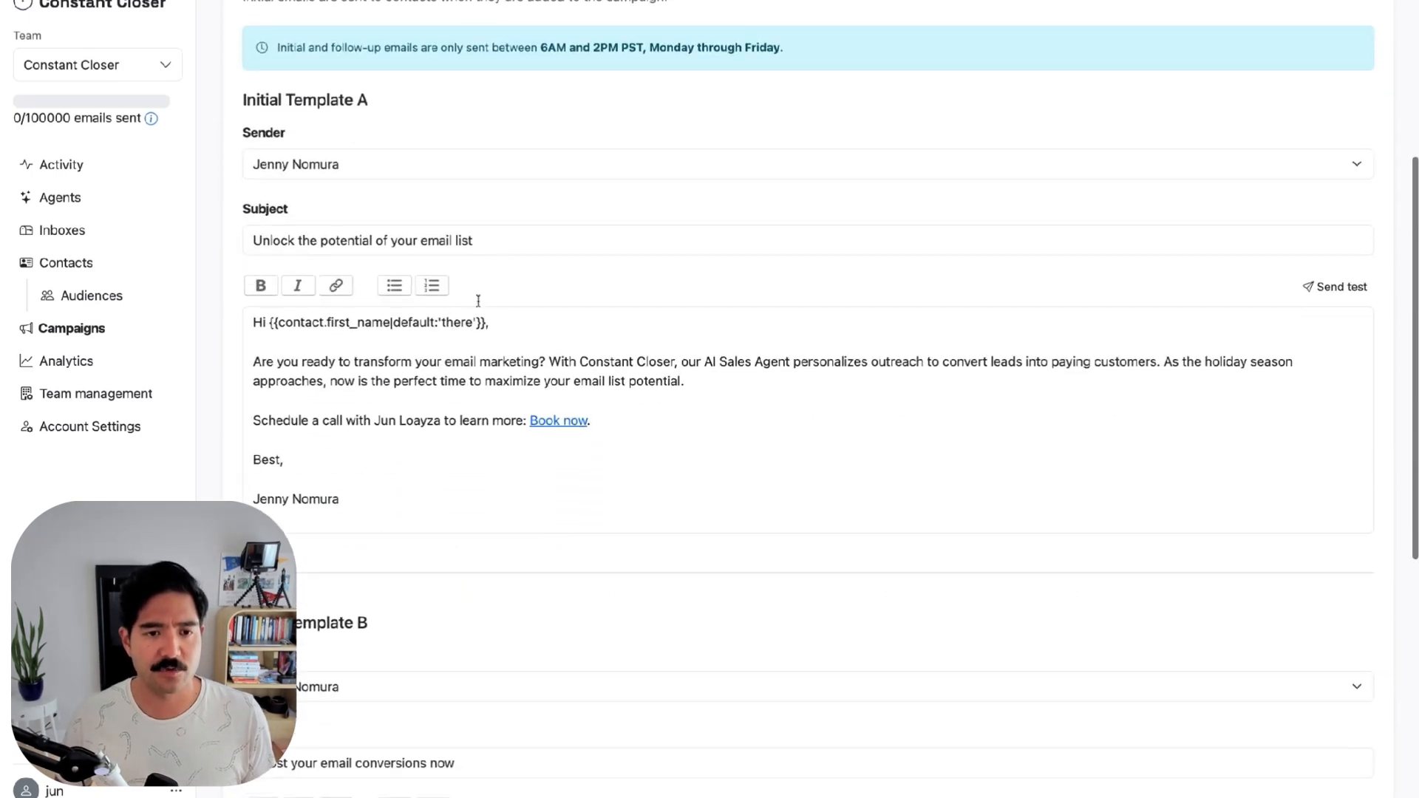
scroll(466, 362, down, 2)
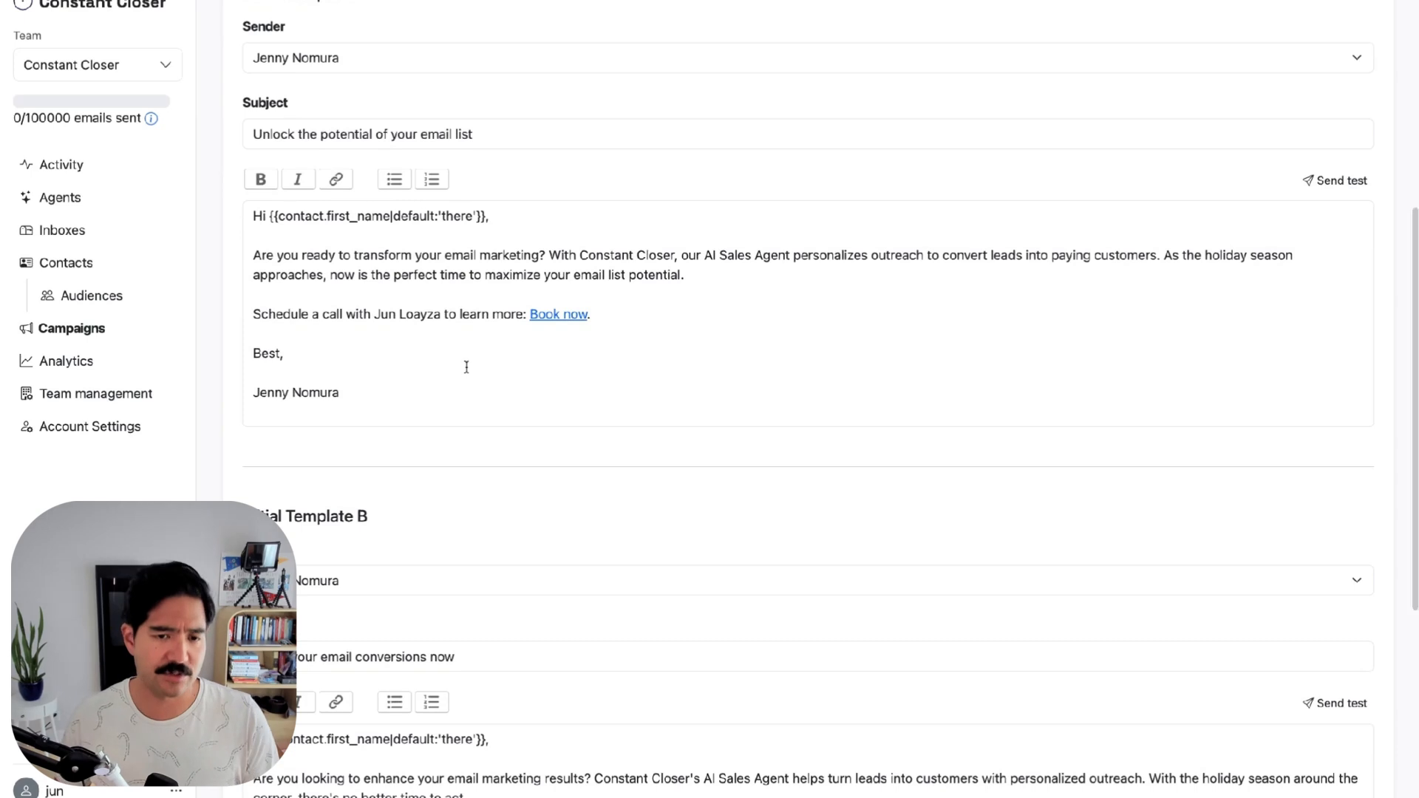
scroll(466, 368, down, 8)
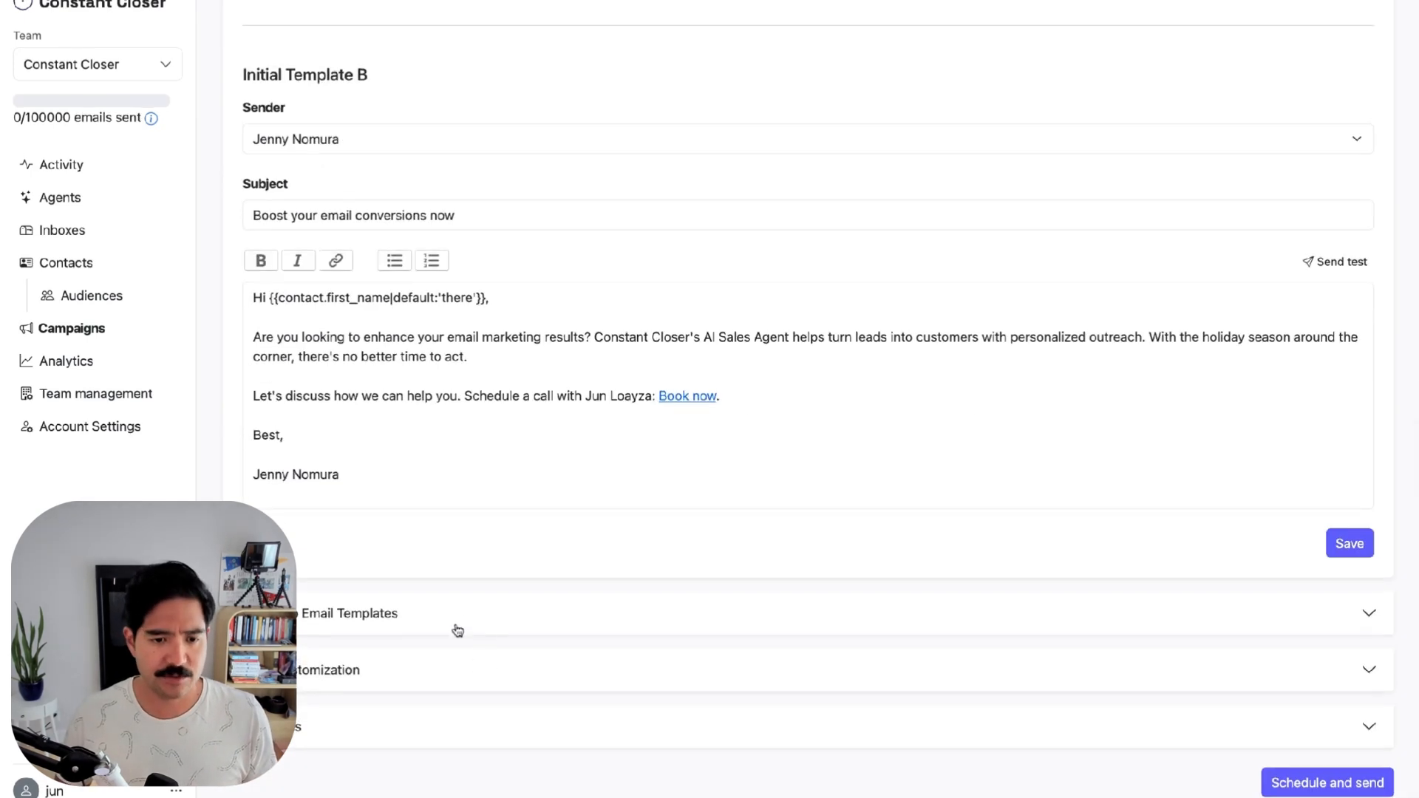
click(455, 617)
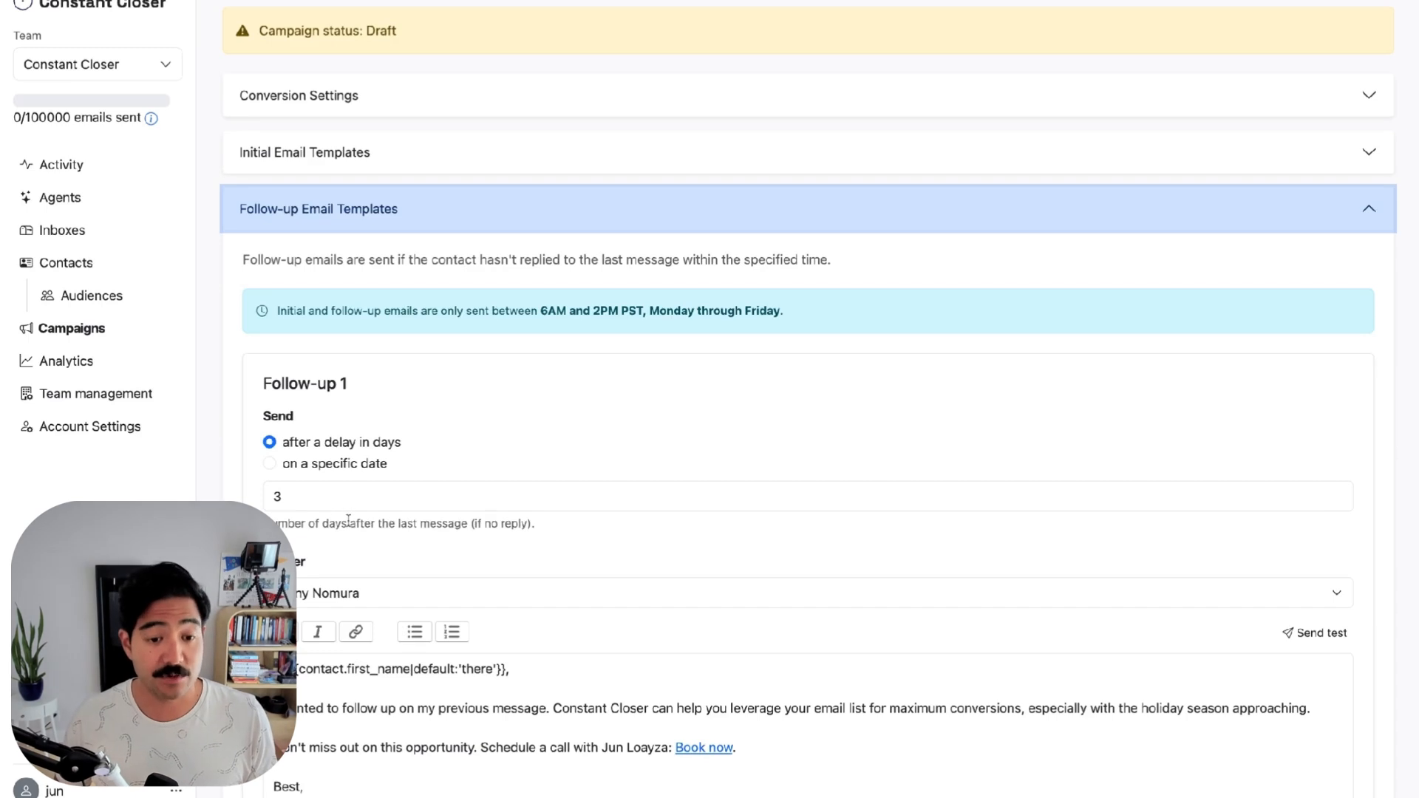
Scroll through follow-up emails 1–5, the last sent 14 days after an unanswered message
scroll(340, 510, down, 12)
scroll(348, 521, down, 15)
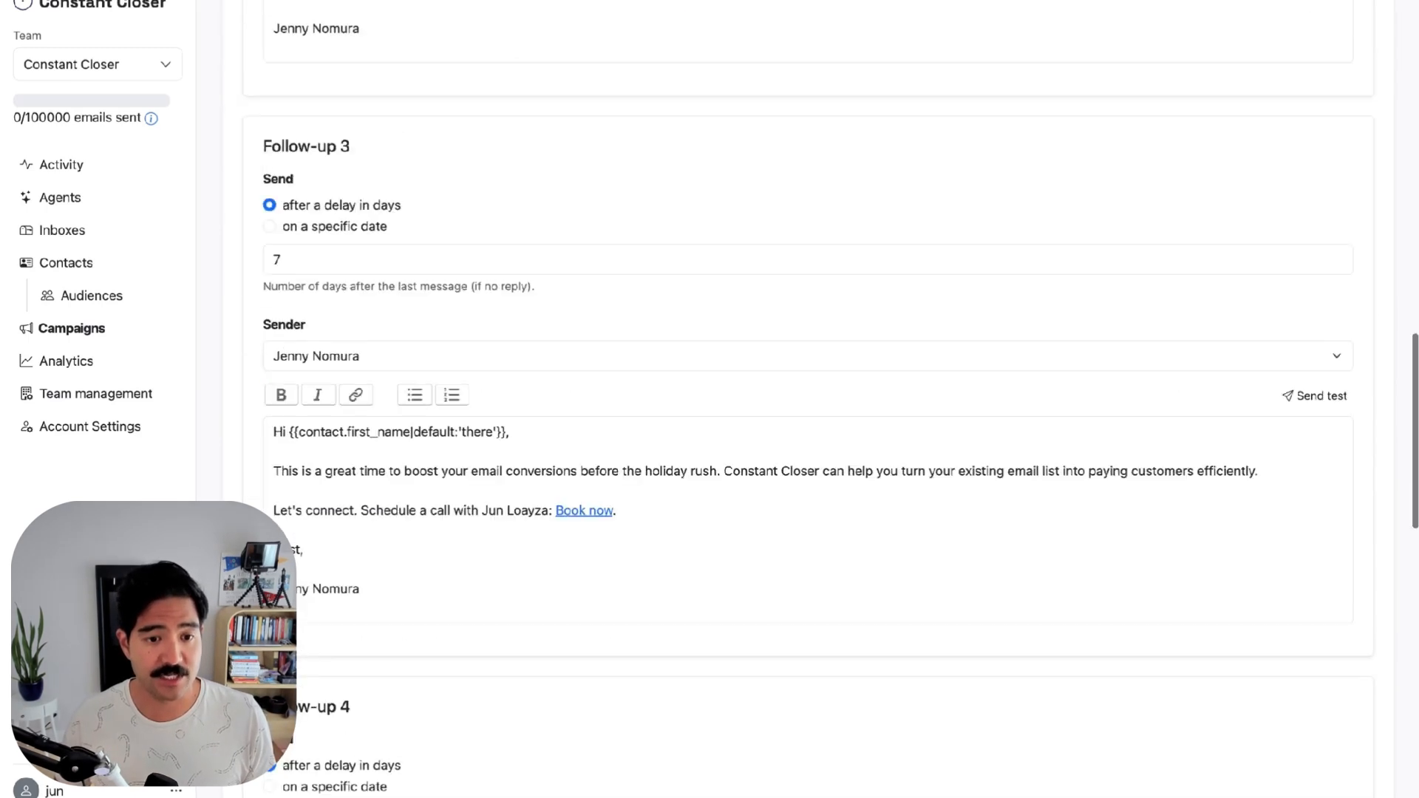
scroll(813, 444, down, 6)
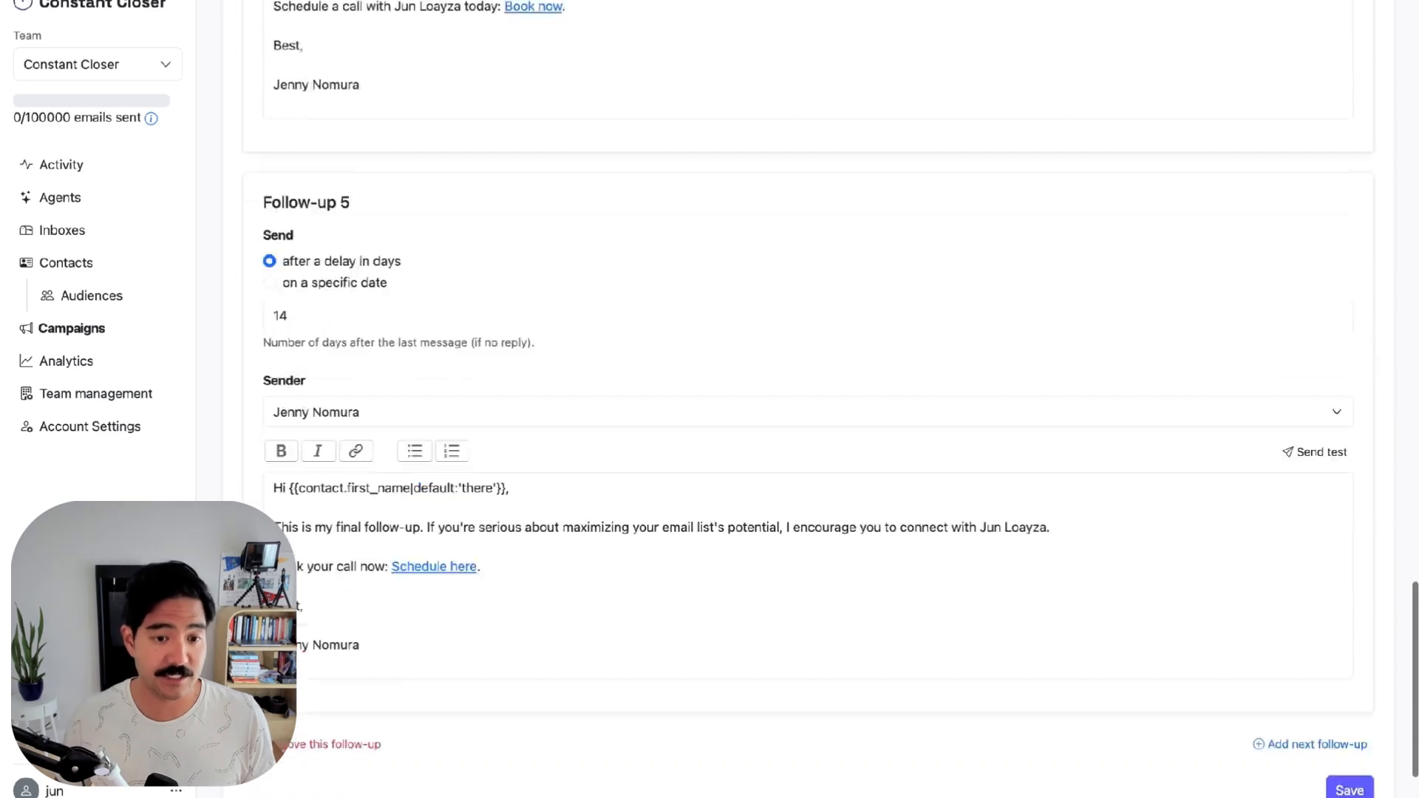
scroll(813, 444, up, 2)
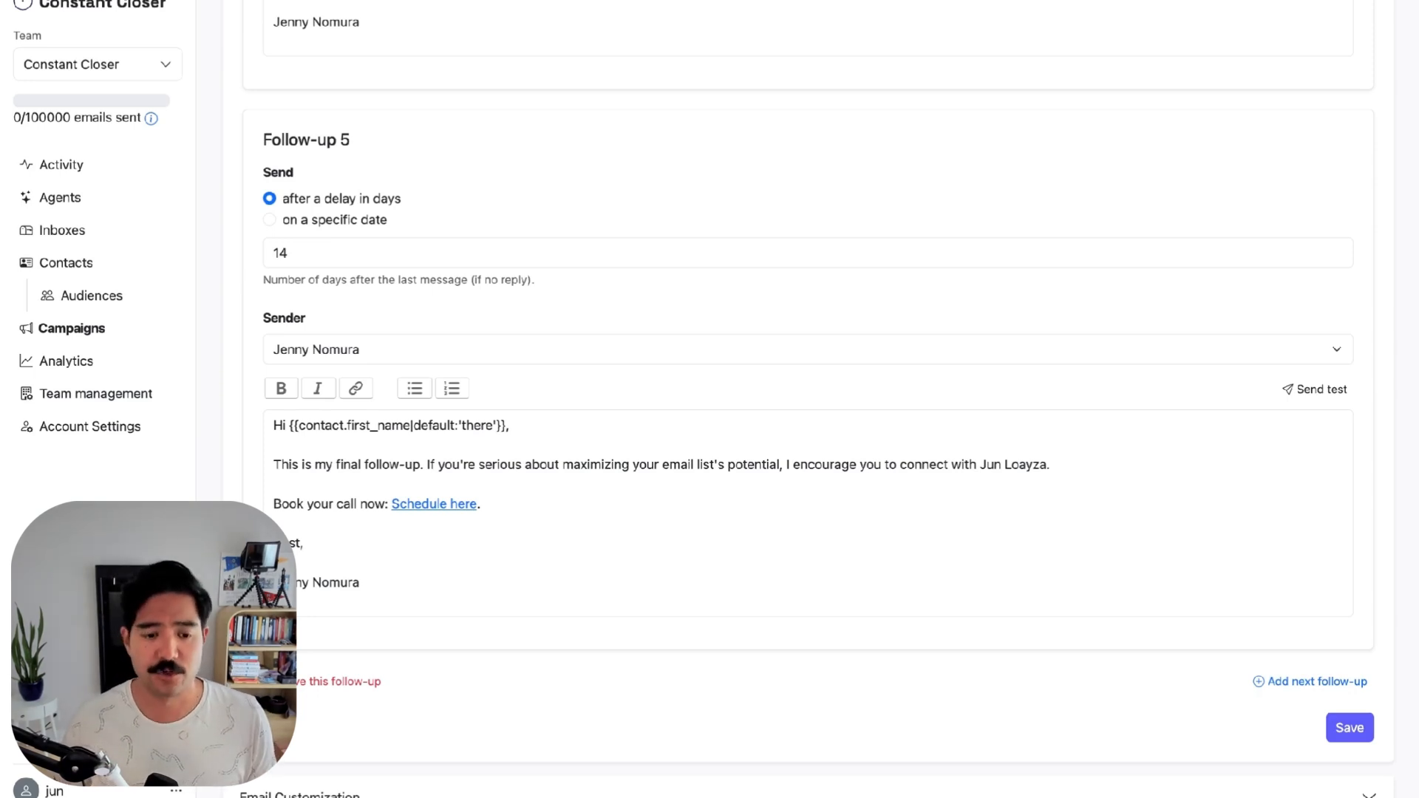
scroll(813, 444, down, 2)
Set the owner's company address as CC on replies and select Constant Closer's sharing address
click(611, 675)
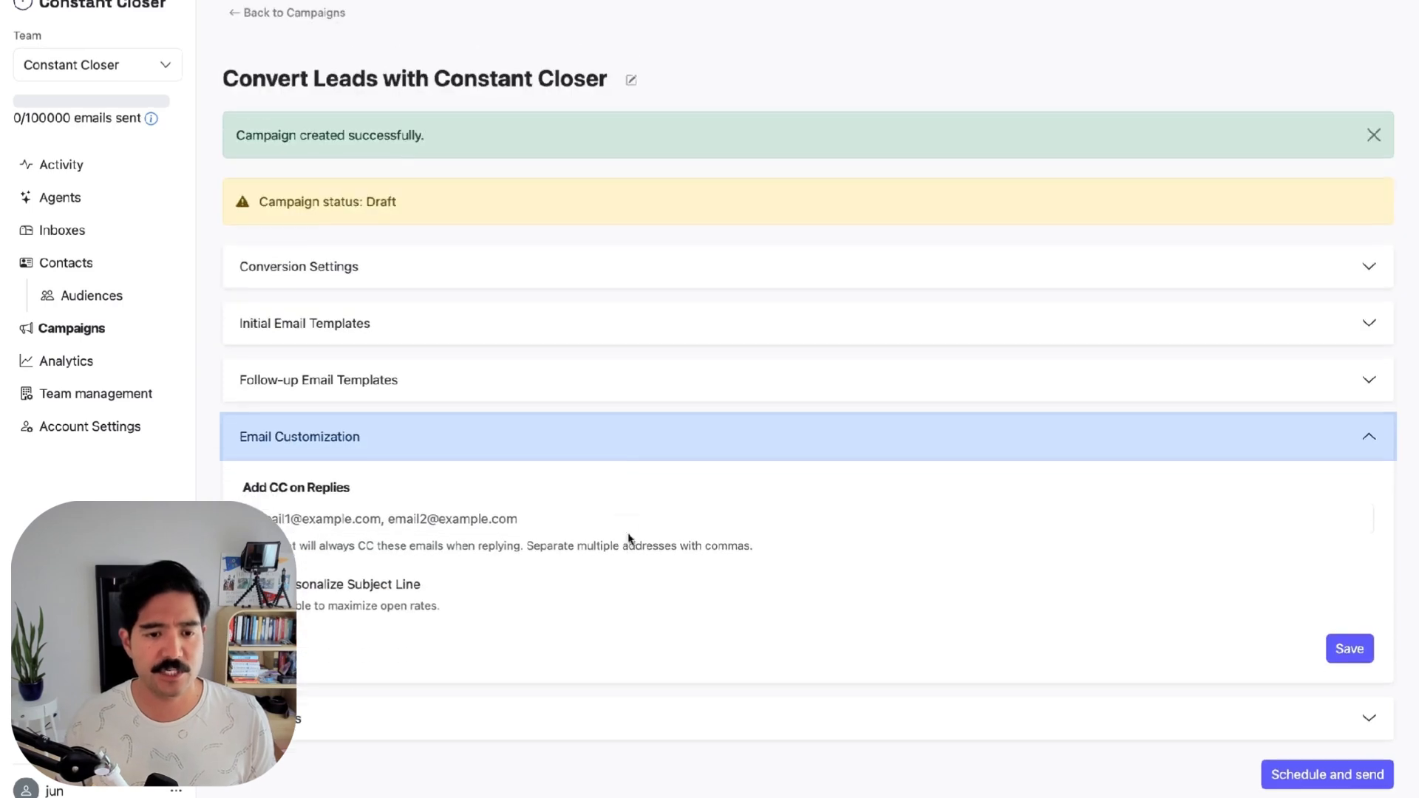
click(506, 520)
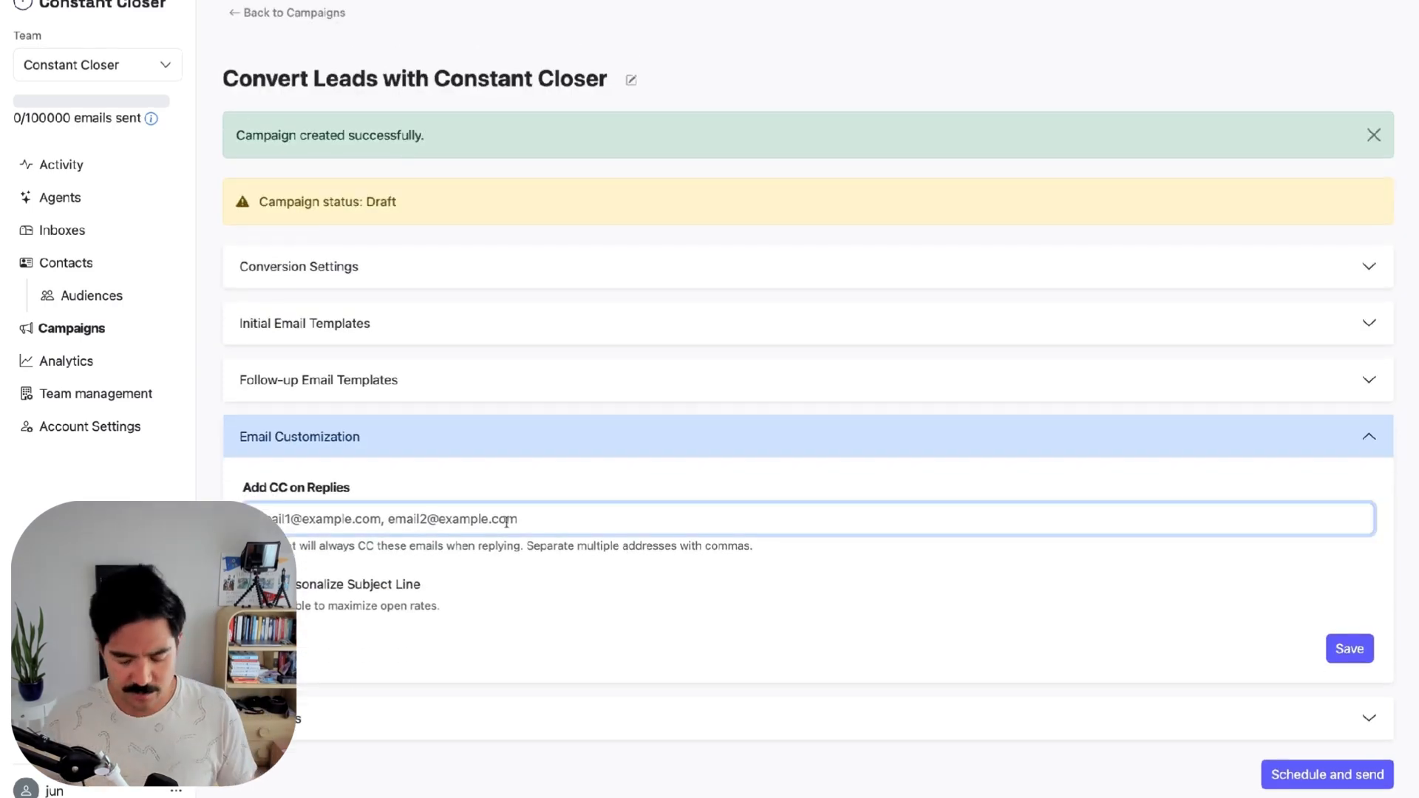
click(631, 483)
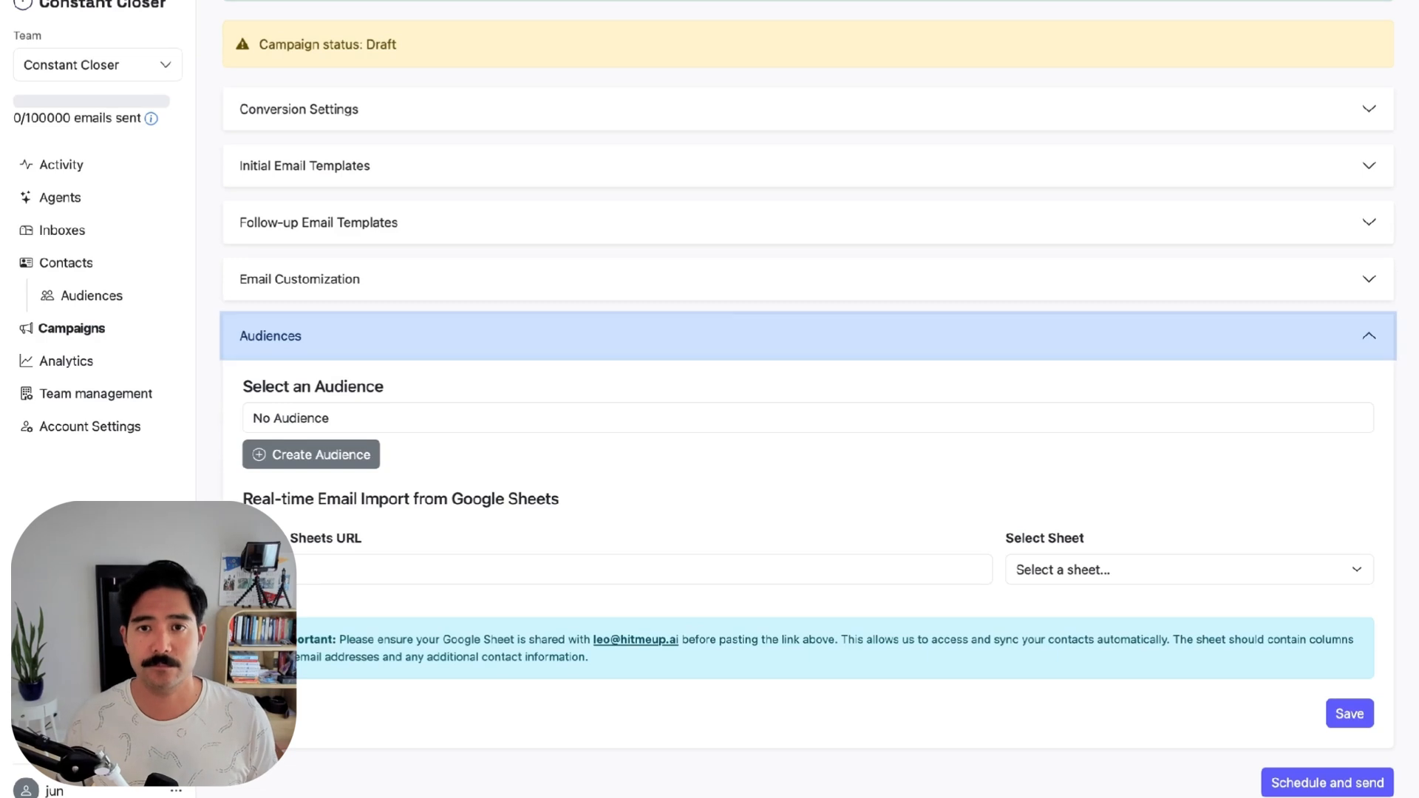
drag(678, 639, 590, 637)
key(super+c)
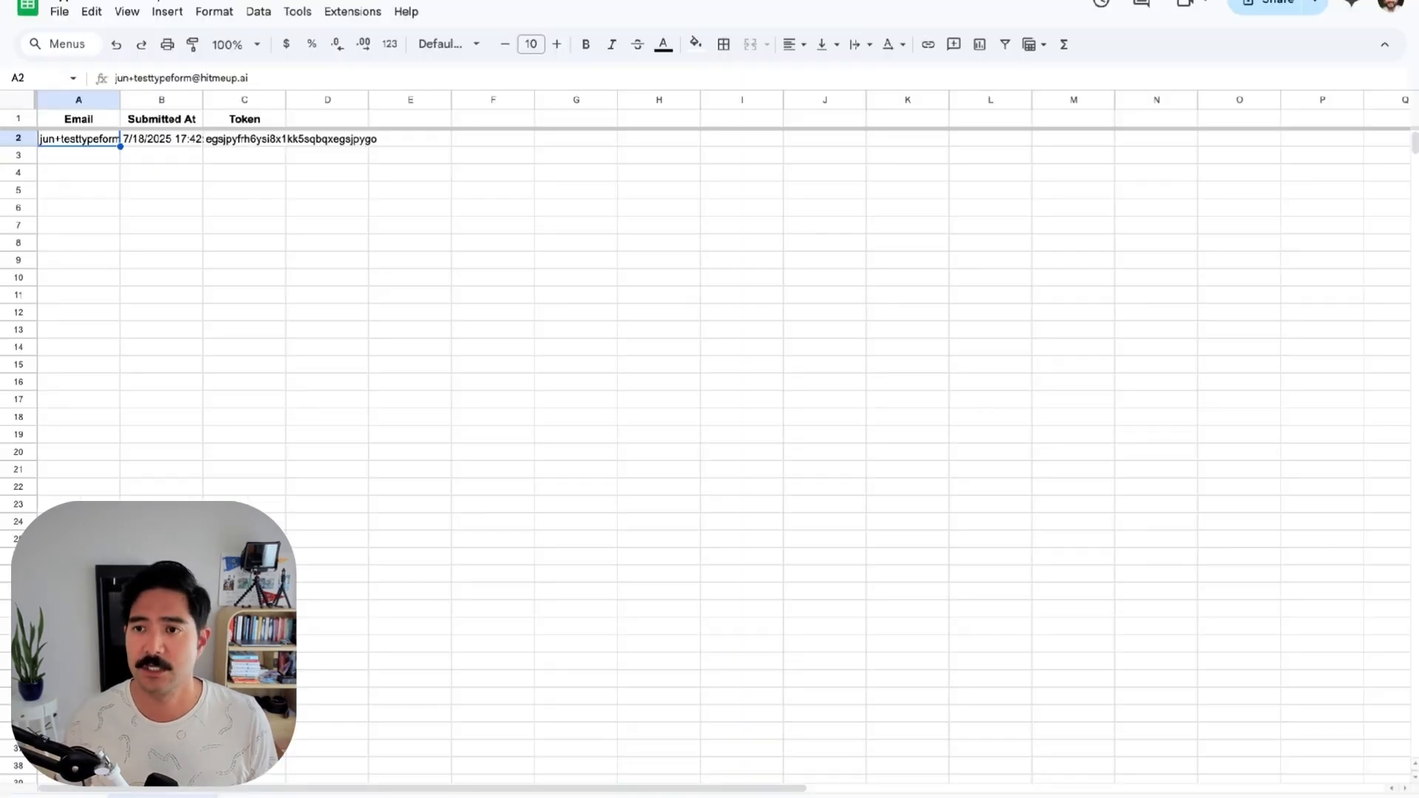
Share the response sheet as Editor with Constant Closer's sync address and copy its link
click(1275, 3)
key(super+v)
click(871, 535)
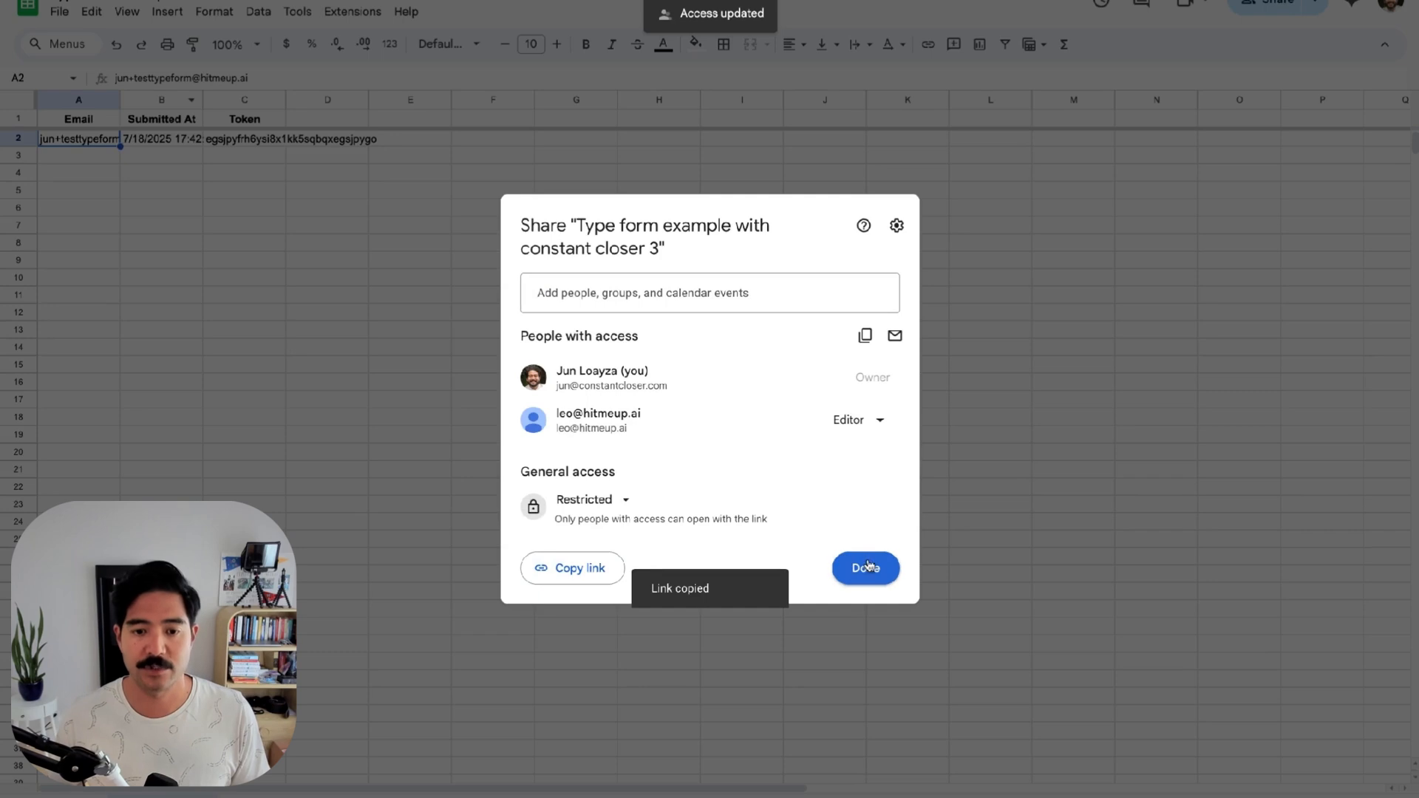
click(866, 569)
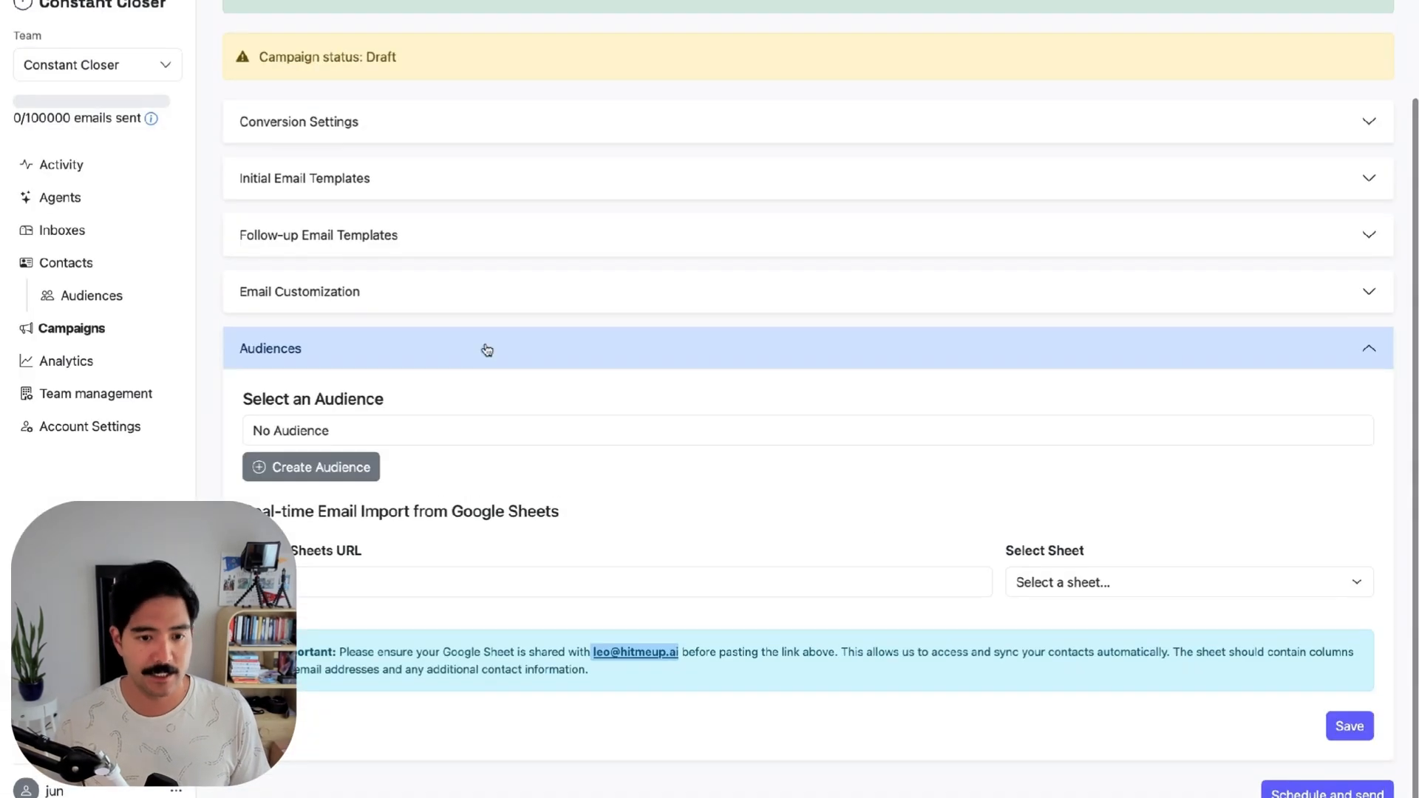
Import the audience from the pasted sheet link, choosing the My new form sheet, and save
click(510, 569)
key(ctrl+v)
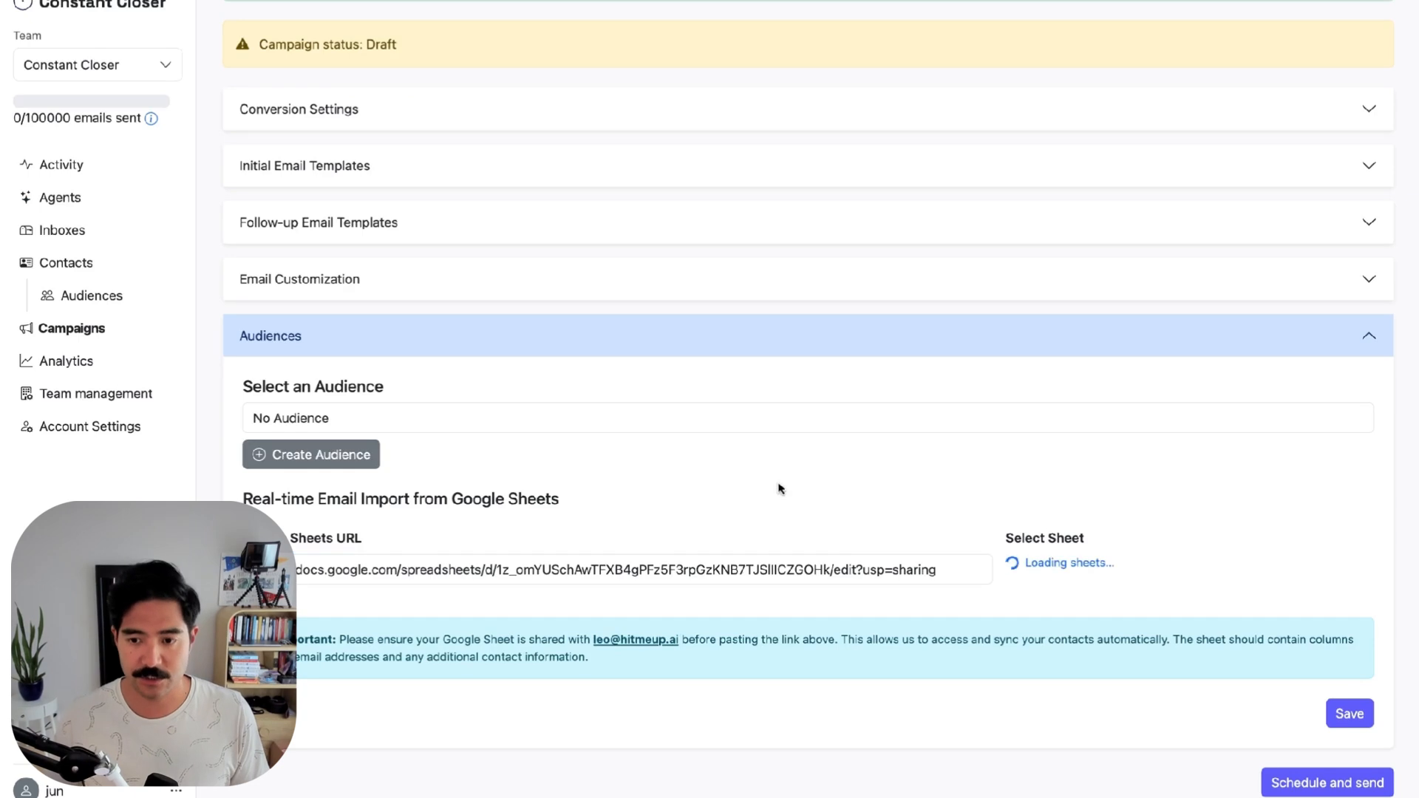
click(1108, 575)
click(1101, 612)
click(1348, 713)
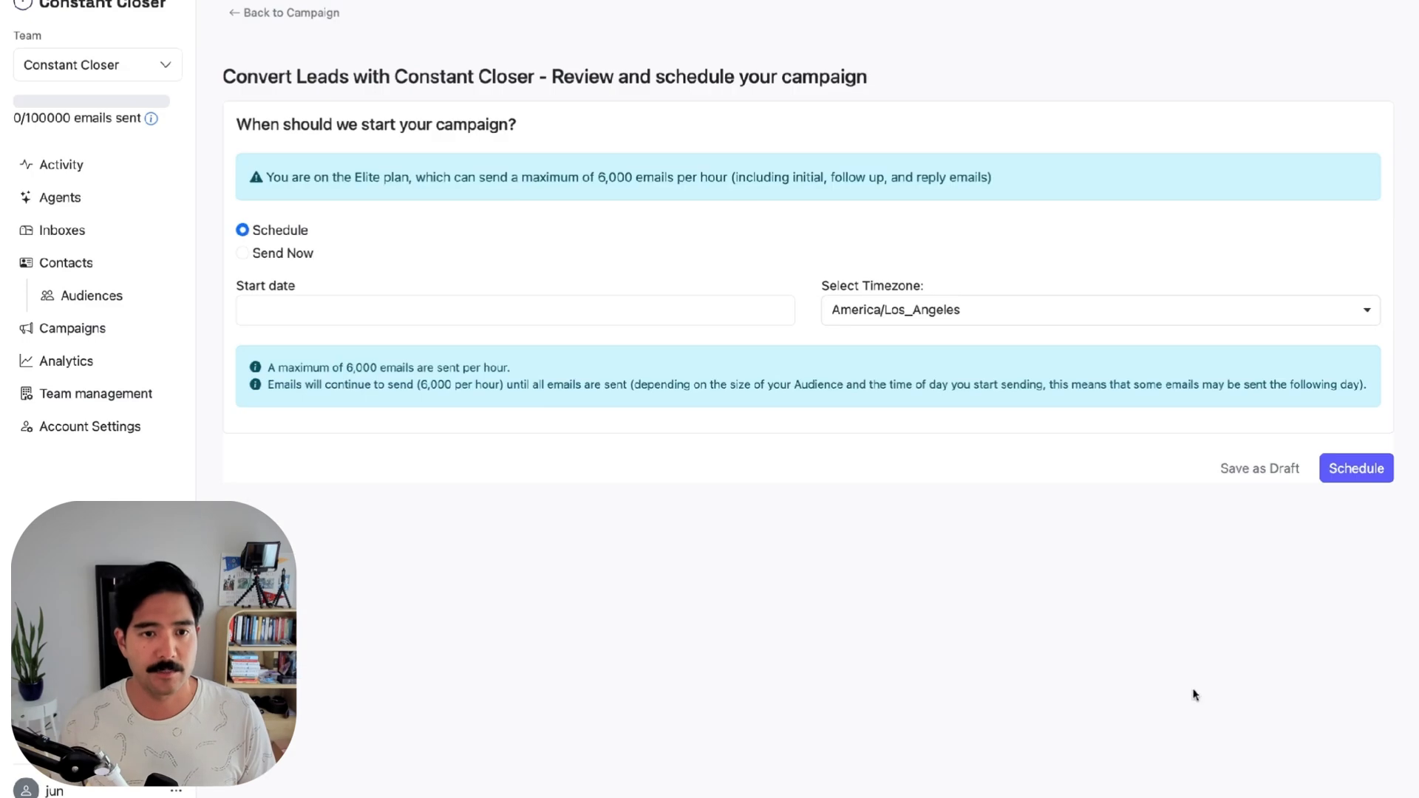
Send the campaign immediately so its status becomes Running
click(246, 254)
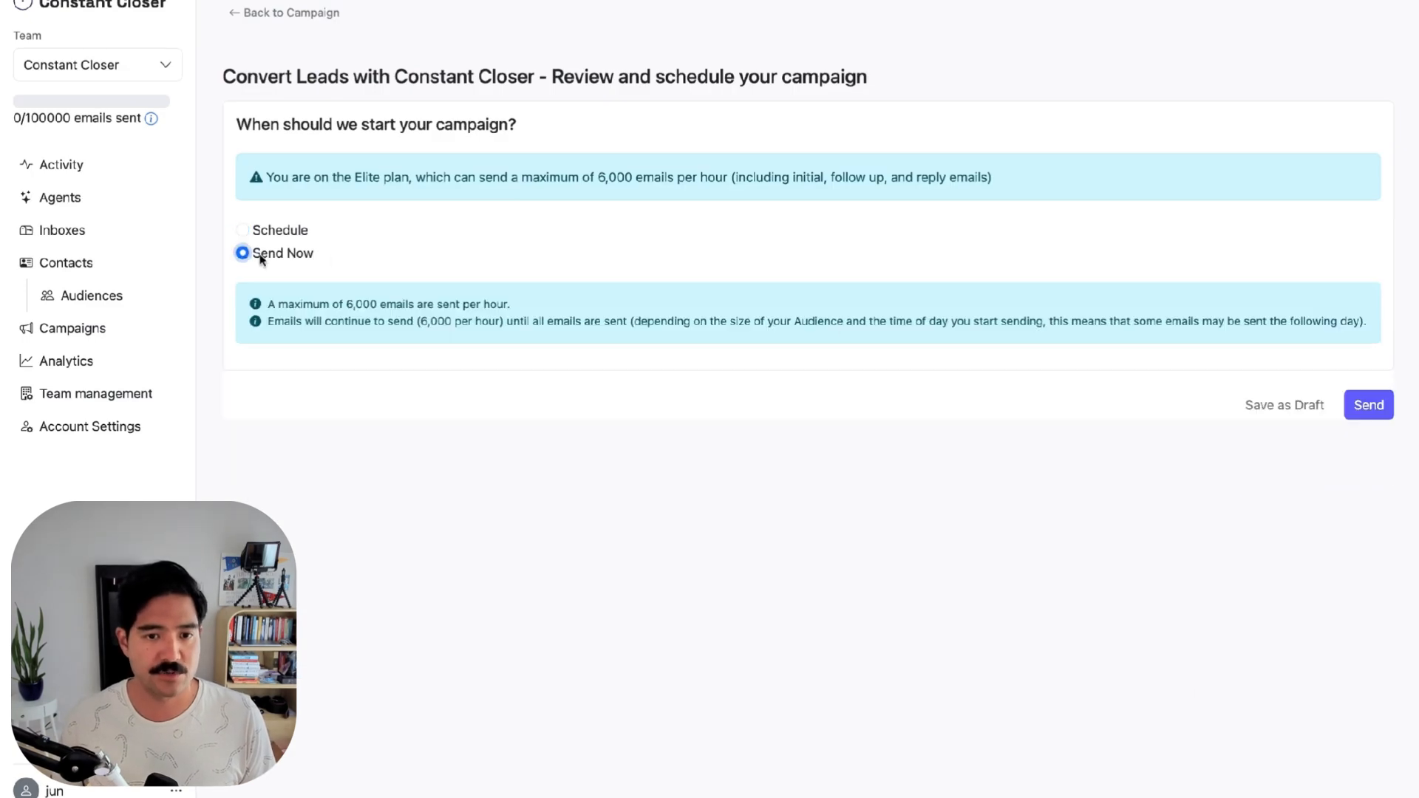
click(1367, 405)
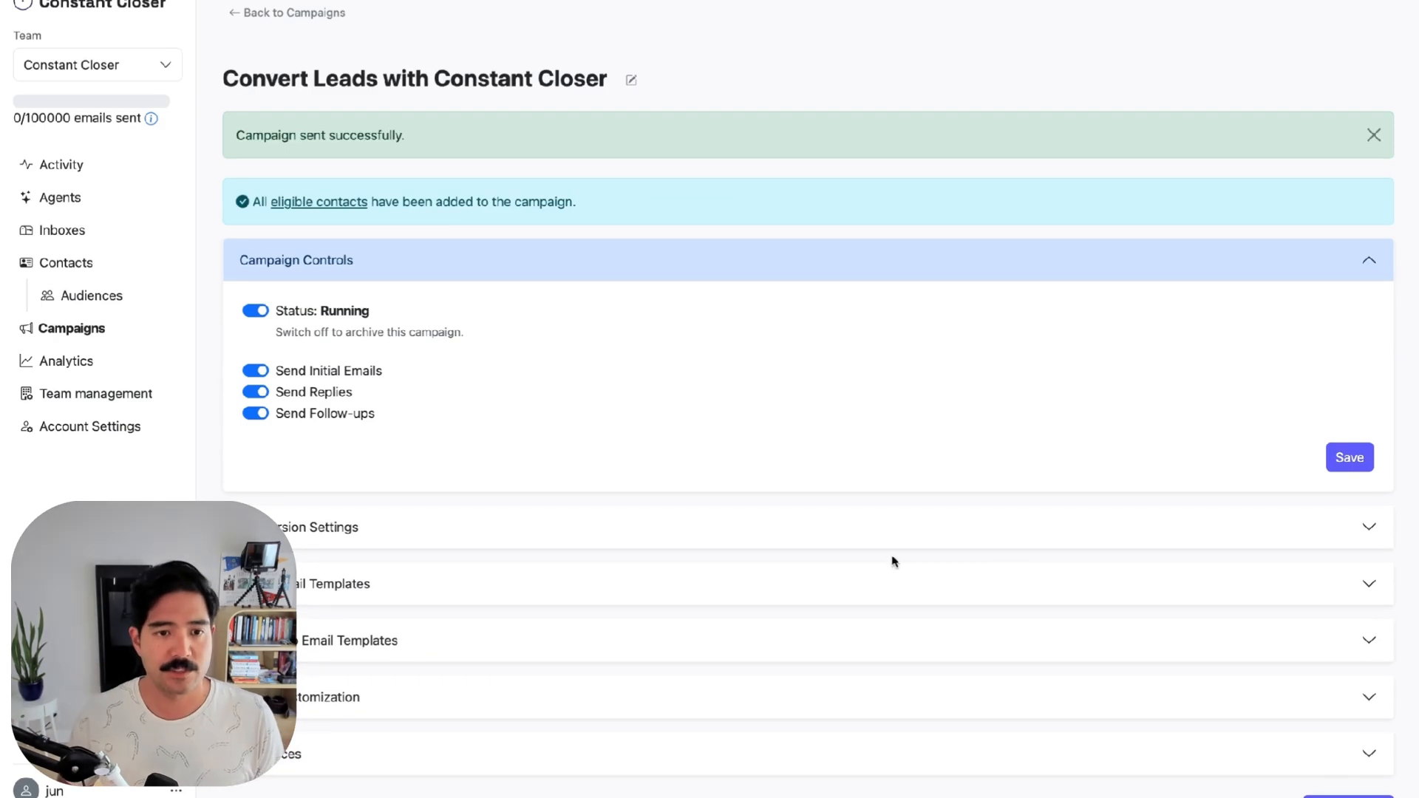
scroll(894, 561, down, 1)
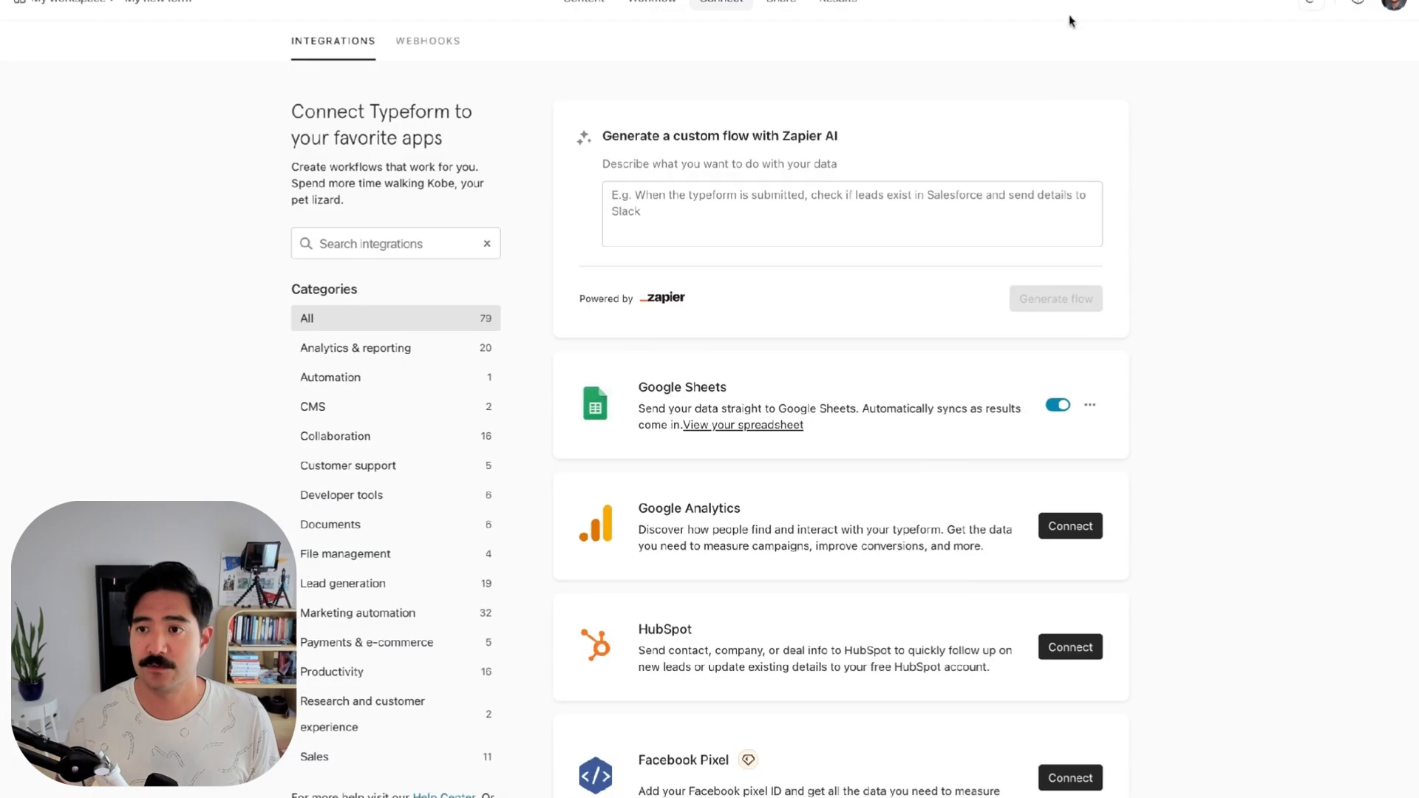
Fill the live form's Email field with a test email address and submit the response
click(1303, 5)
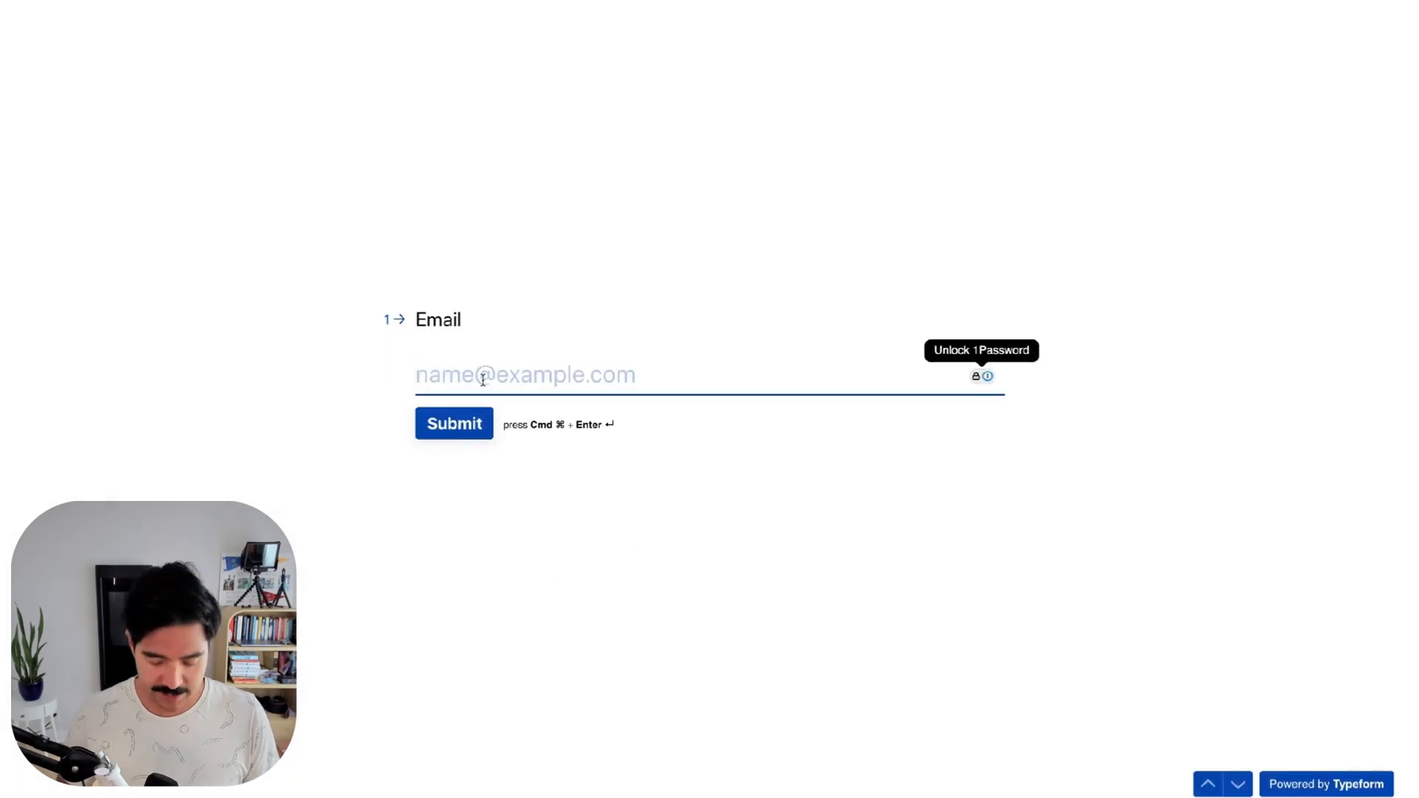
click(420, 416)
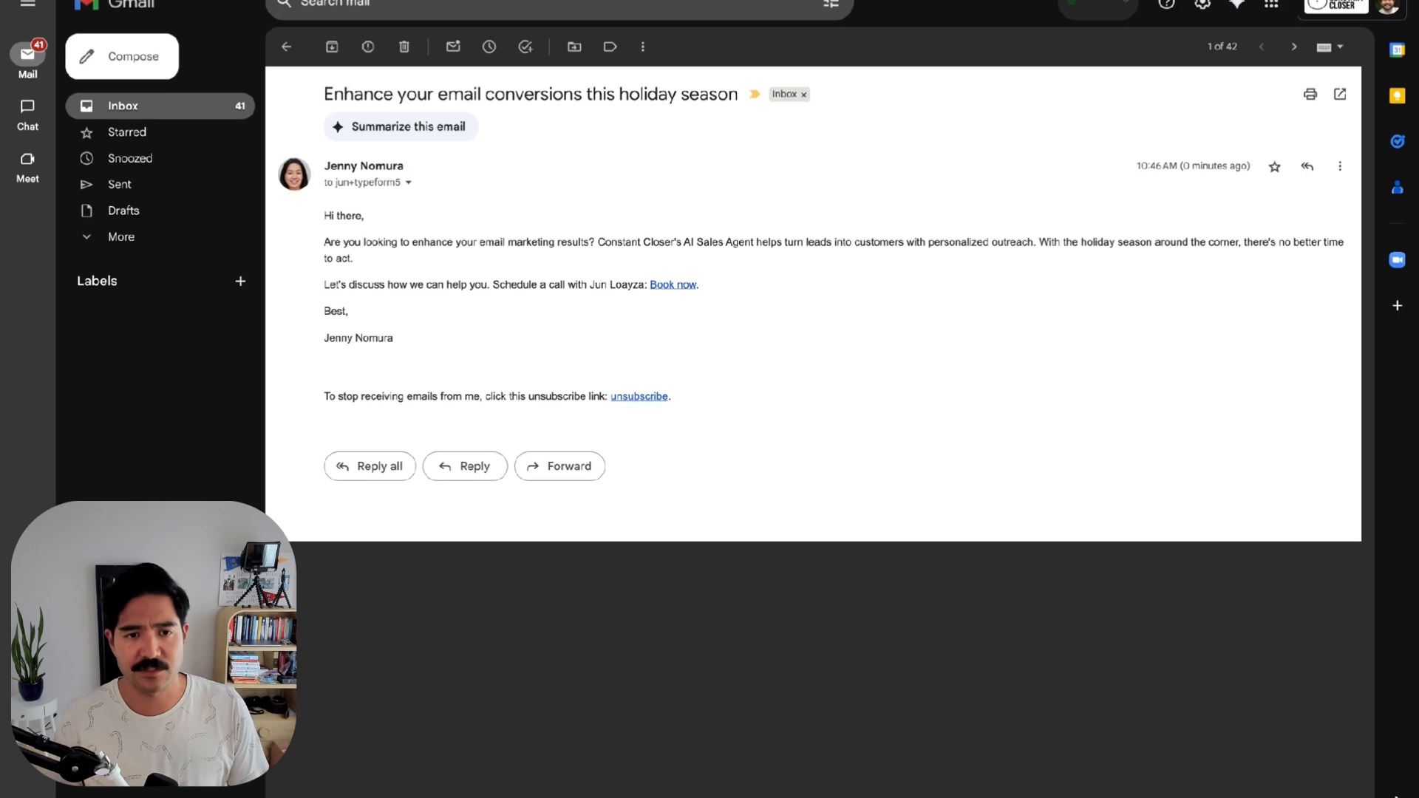
Reply to the campaign email thanking the sender and asking 'What is Constant Closer all about?'
key(r)
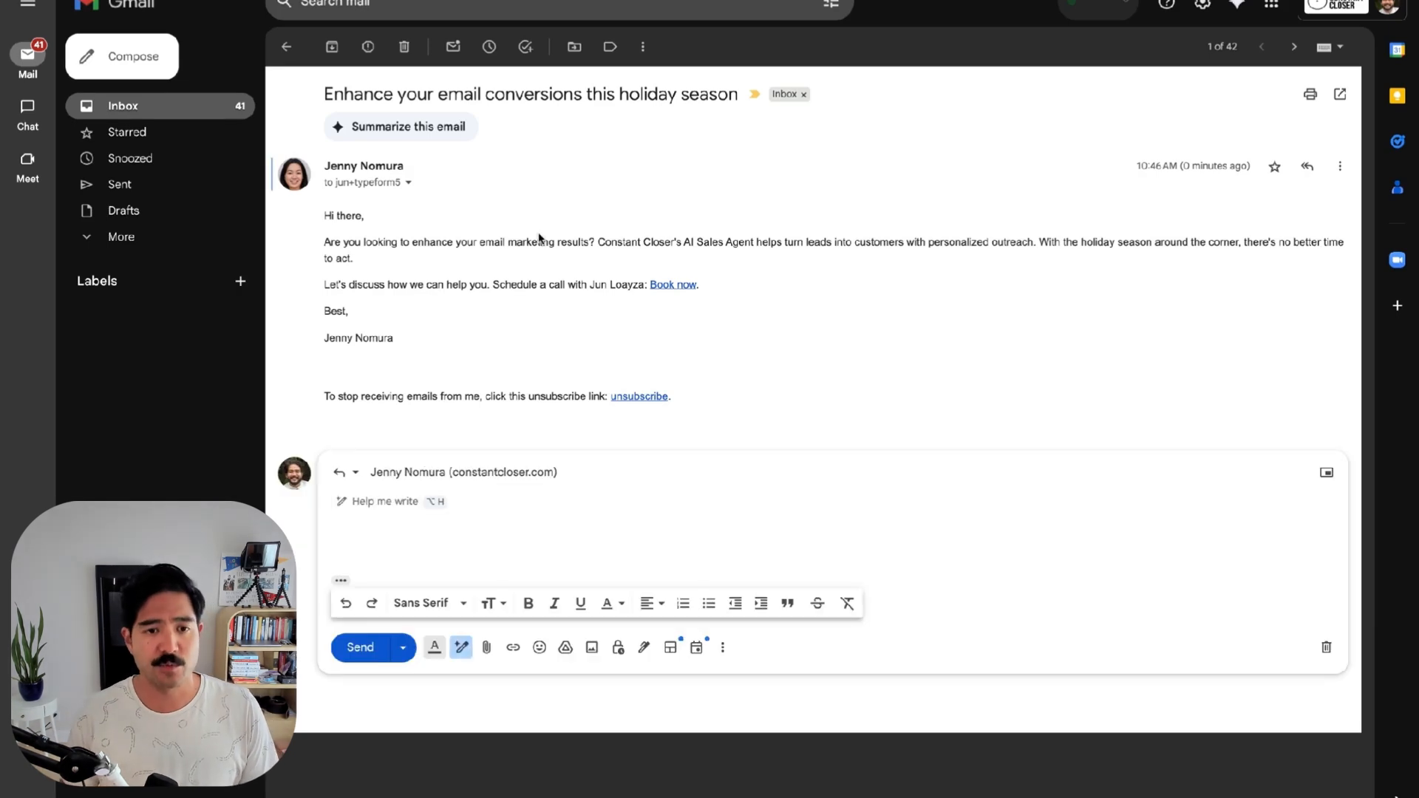
text(Hey Jenny, thanks for the e)
text(mail. )
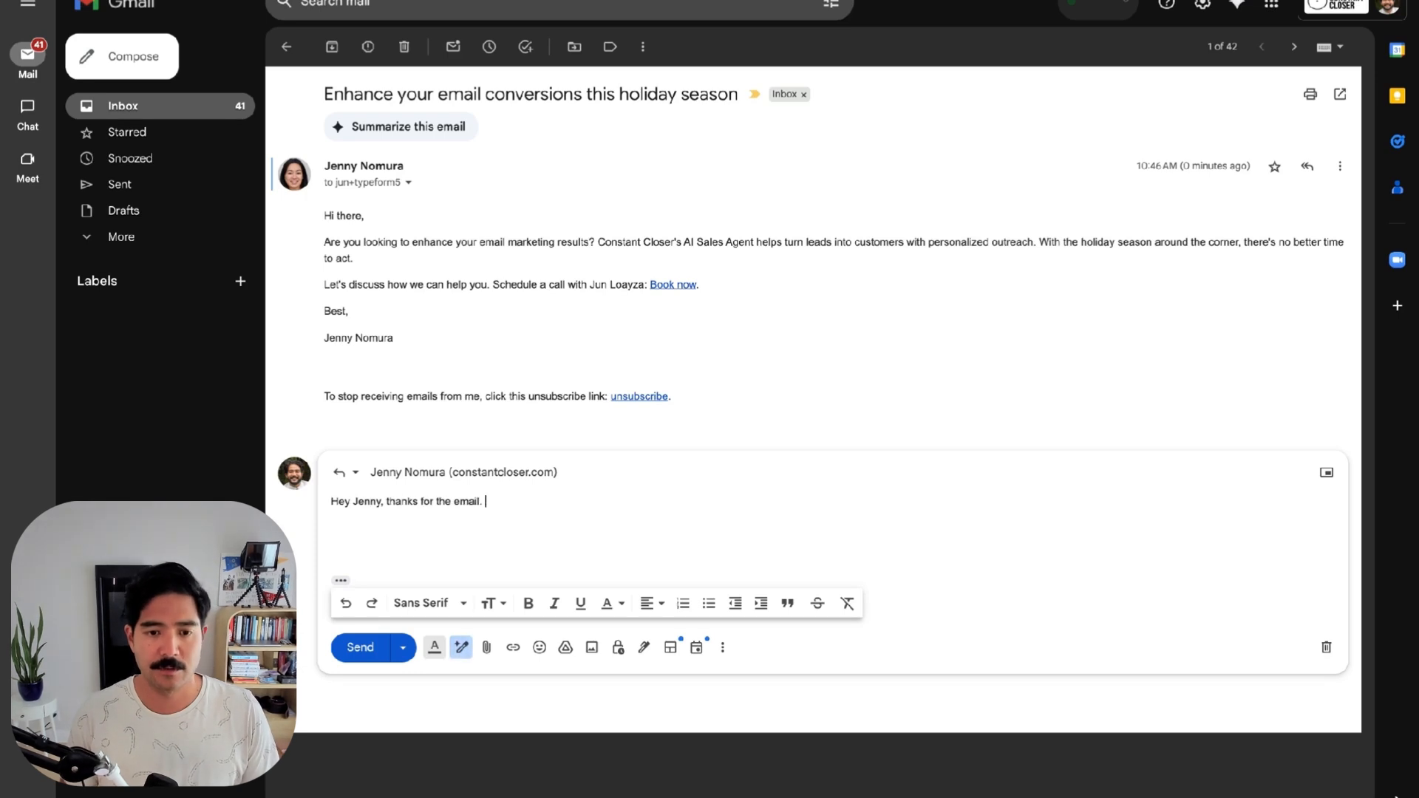
text(What is Constant Close)
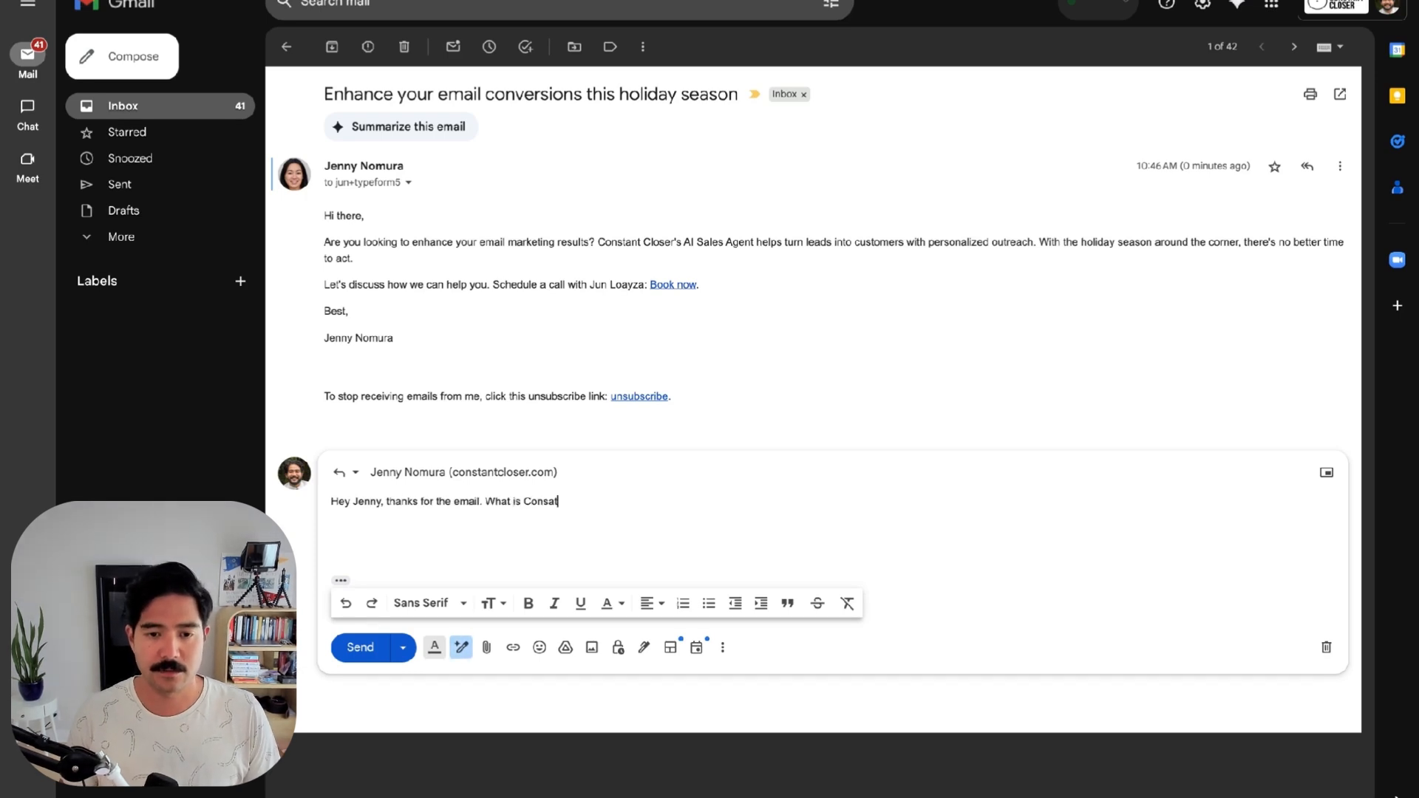
text(r all about?)
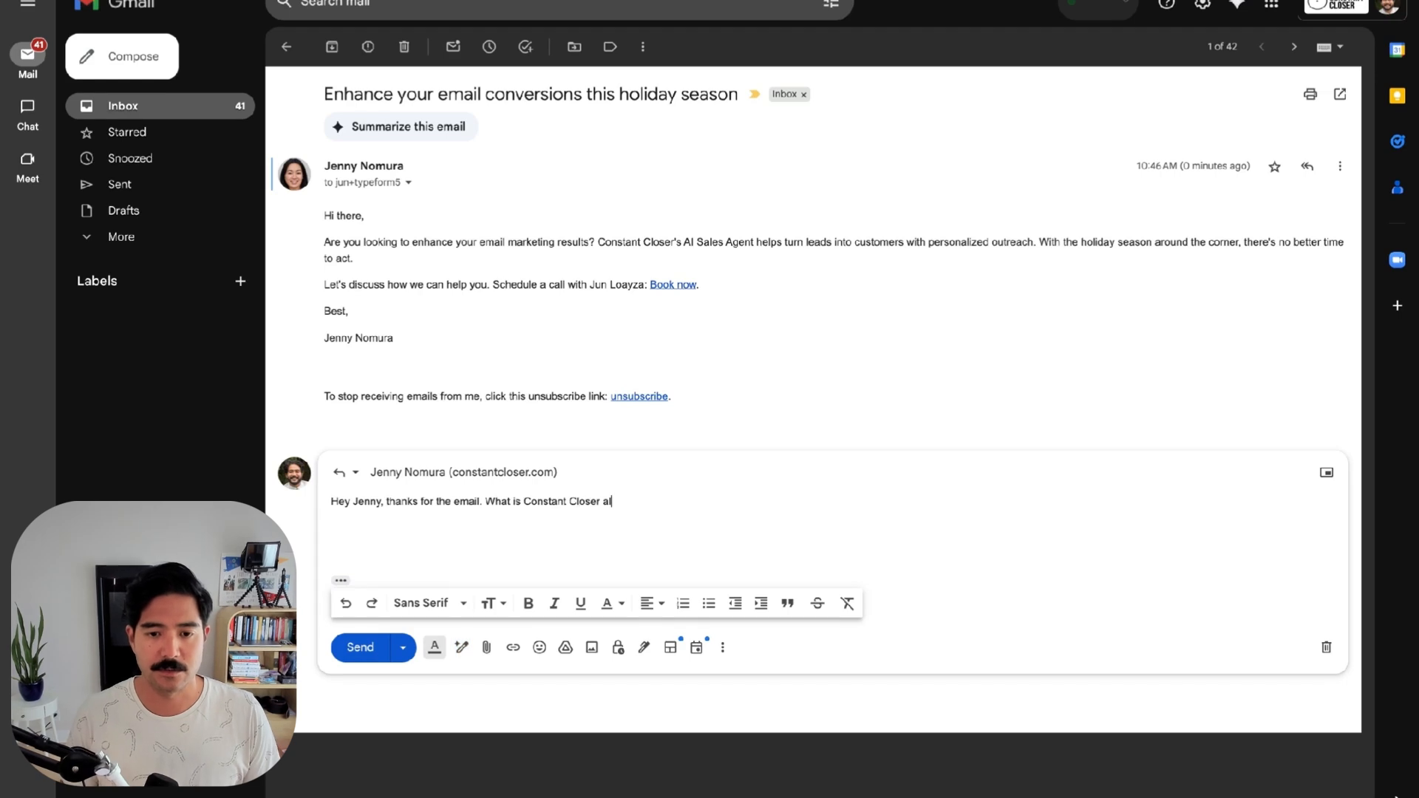
key(Return)
key(ctrl+Return)
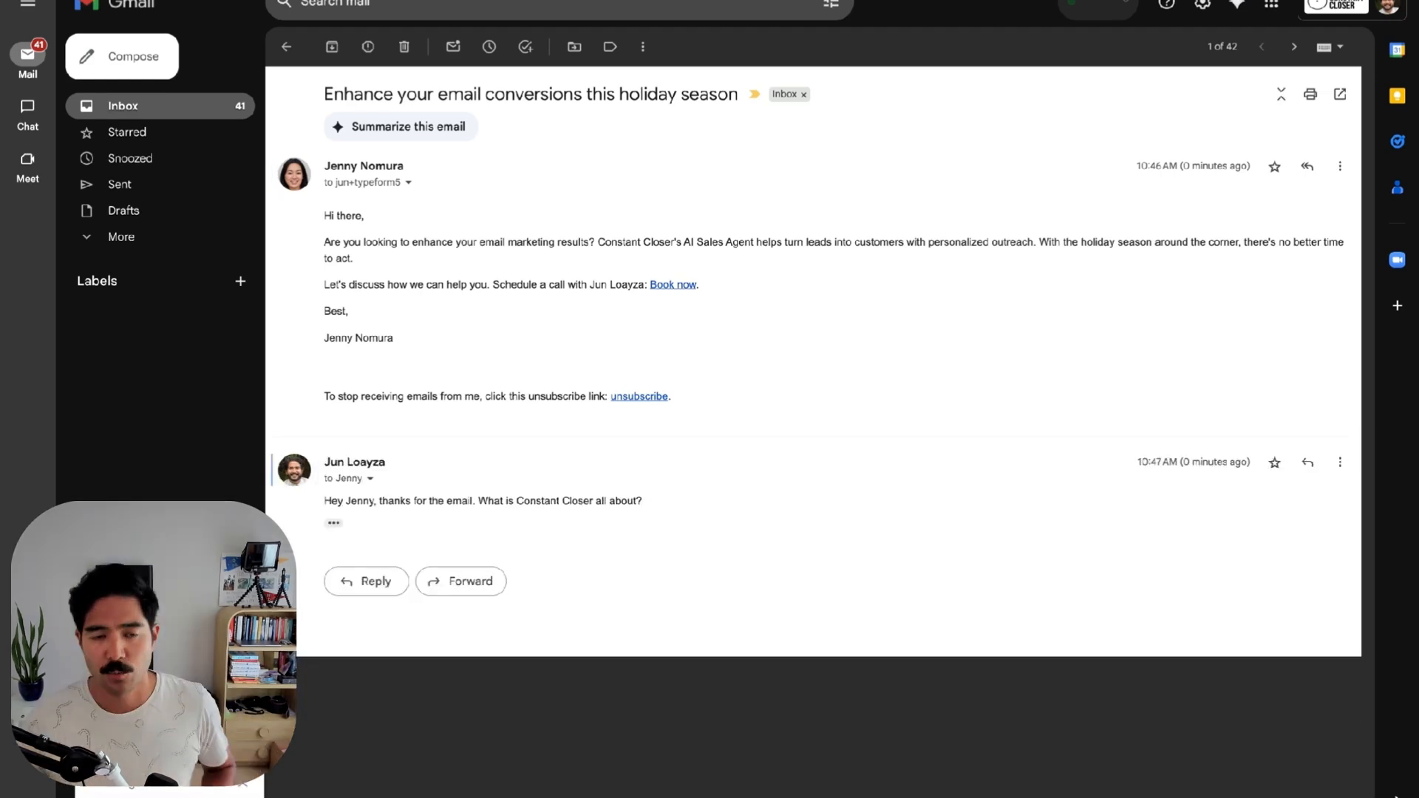